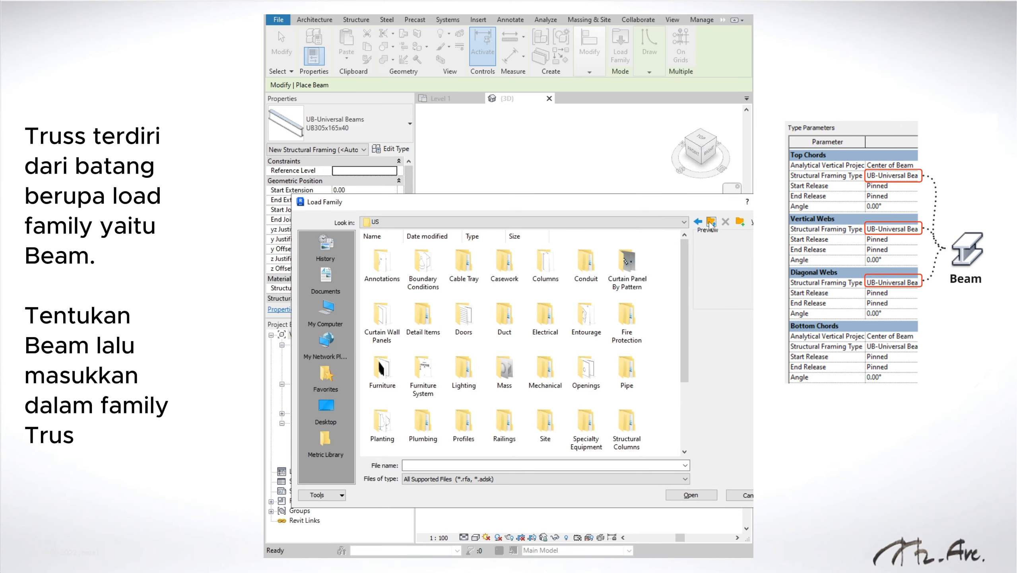
# Load the M_Dimension Lumber family from the US Structural Framing Wood library for beam placement
pyautogui.scroll(-2, 570, 283)
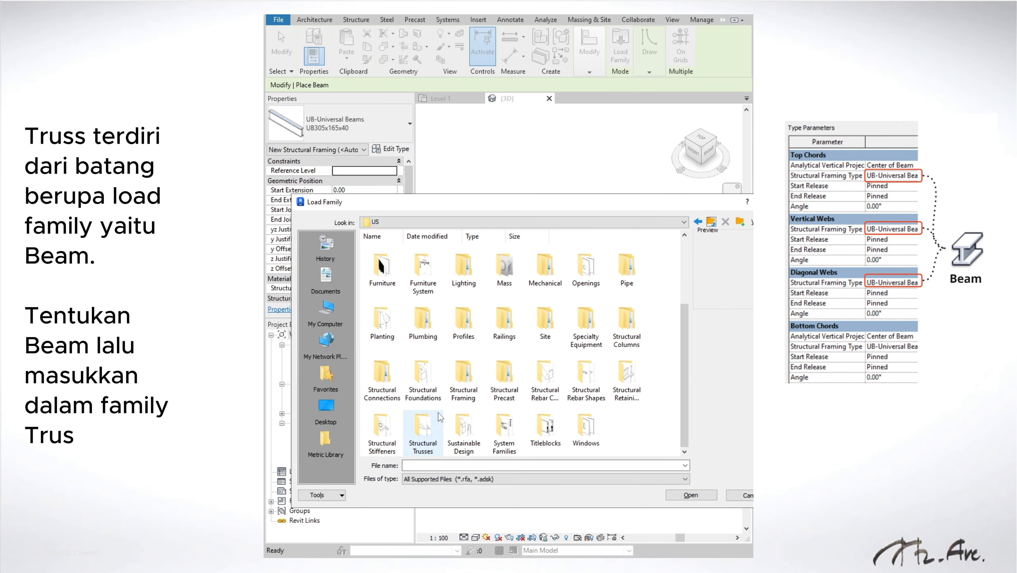
pyautogui.doubleClick(457, 374)
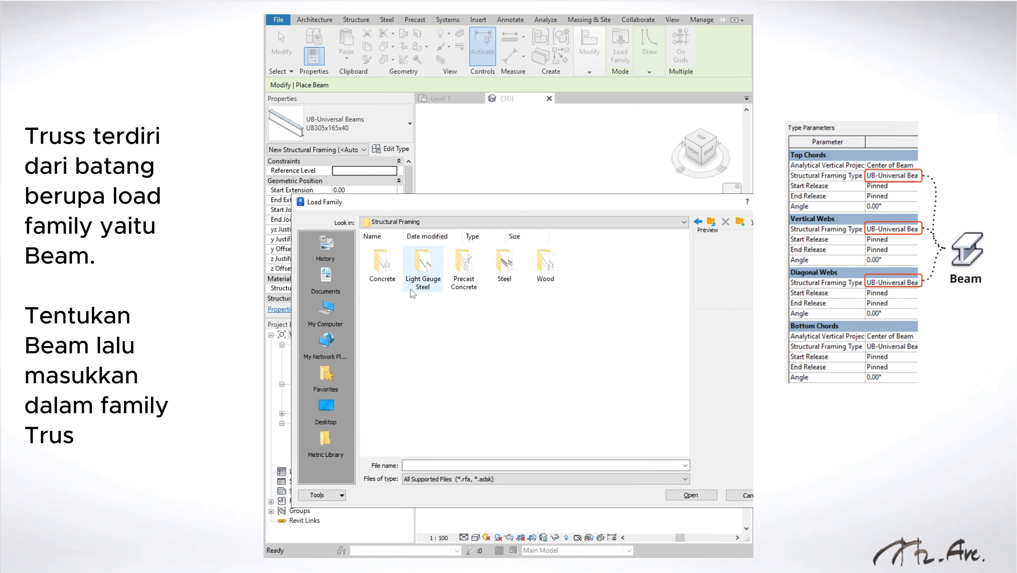
pyautogui.doubleClick(540, 256)
pyautogui.click(393, 286)
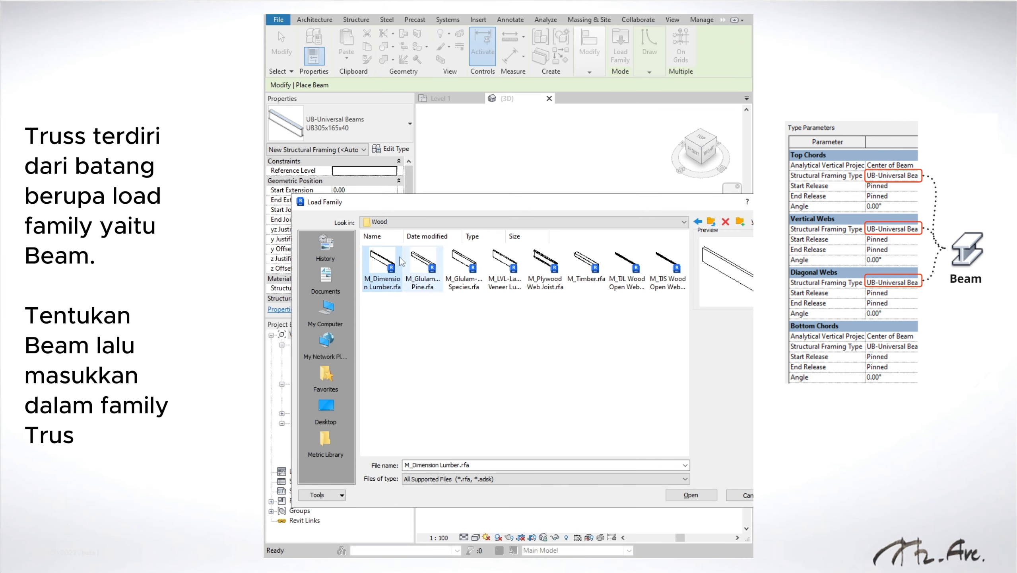
pyautogui.click(691, 495)
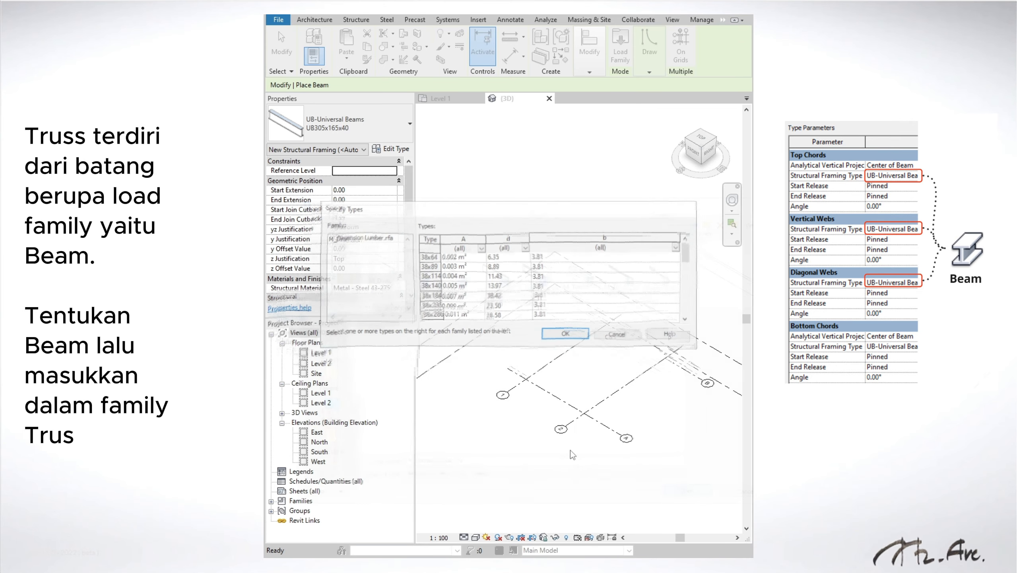
pyautogui.click(560, 338)
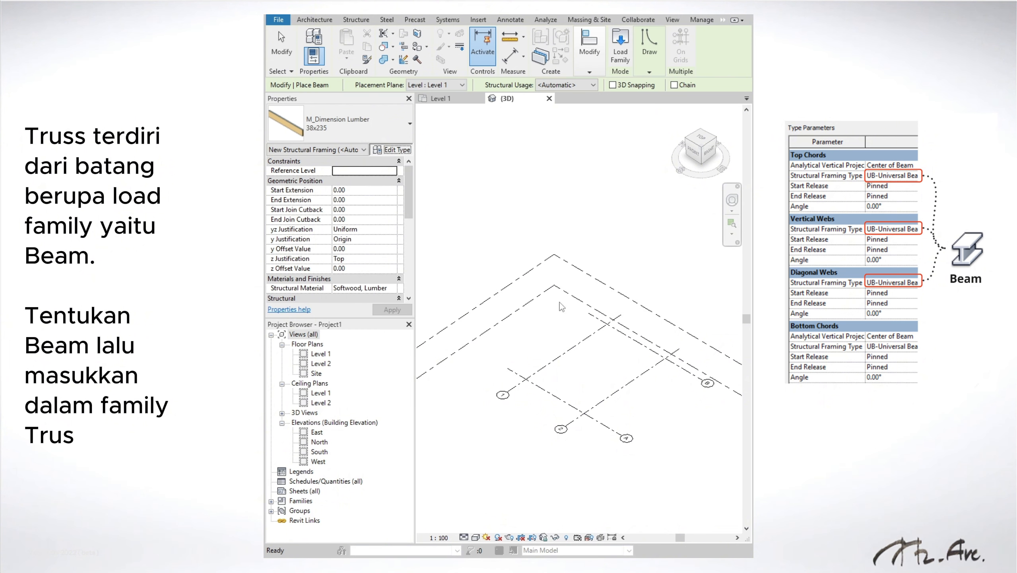
# Duplicate the 38x235 lumber type as "5 x 12", with b set to 5 and d set to 12
pyautogui.click(392, 149)
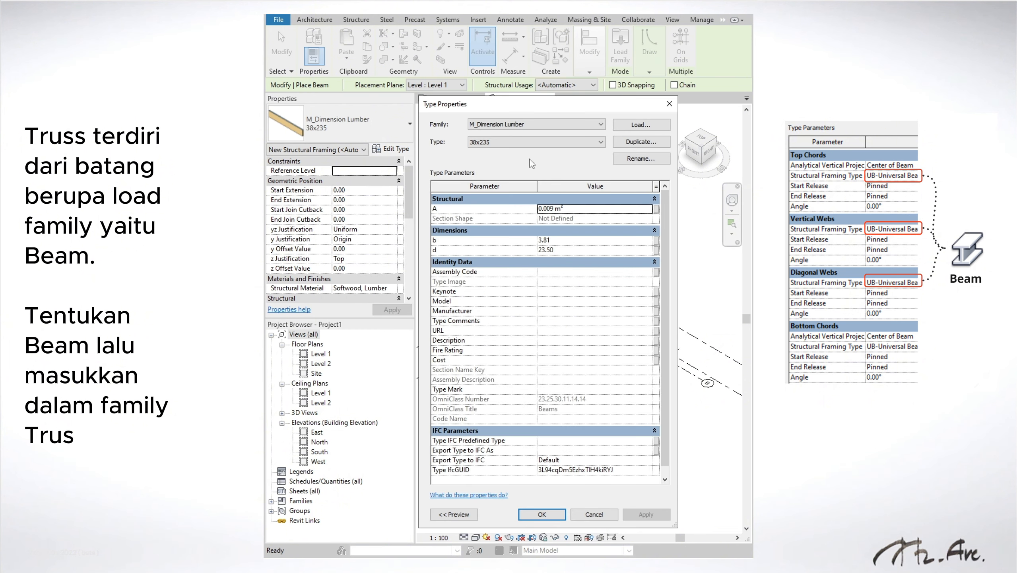
pyautogui.click(642, 142)
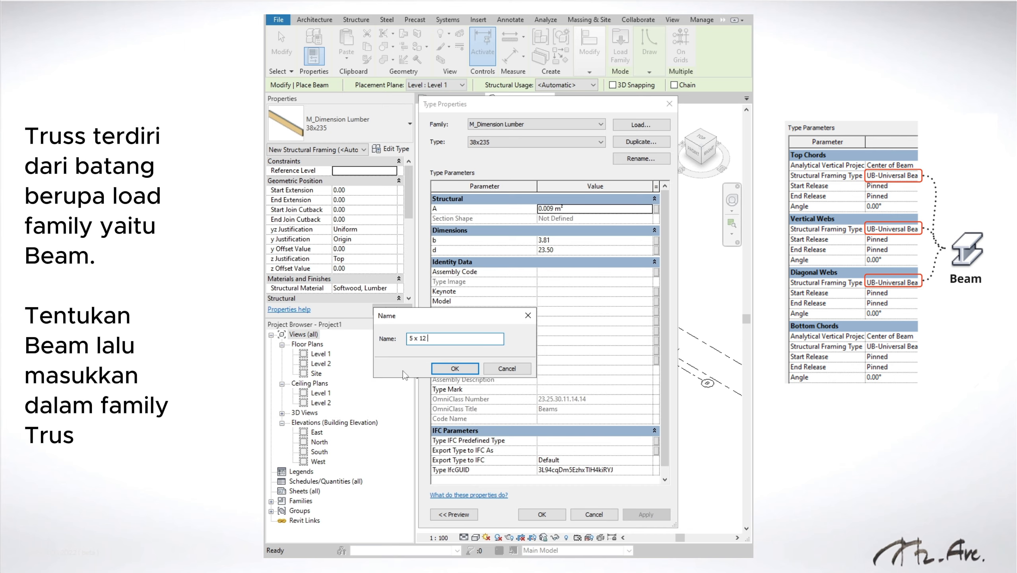
pyautogui.click(443, 368)
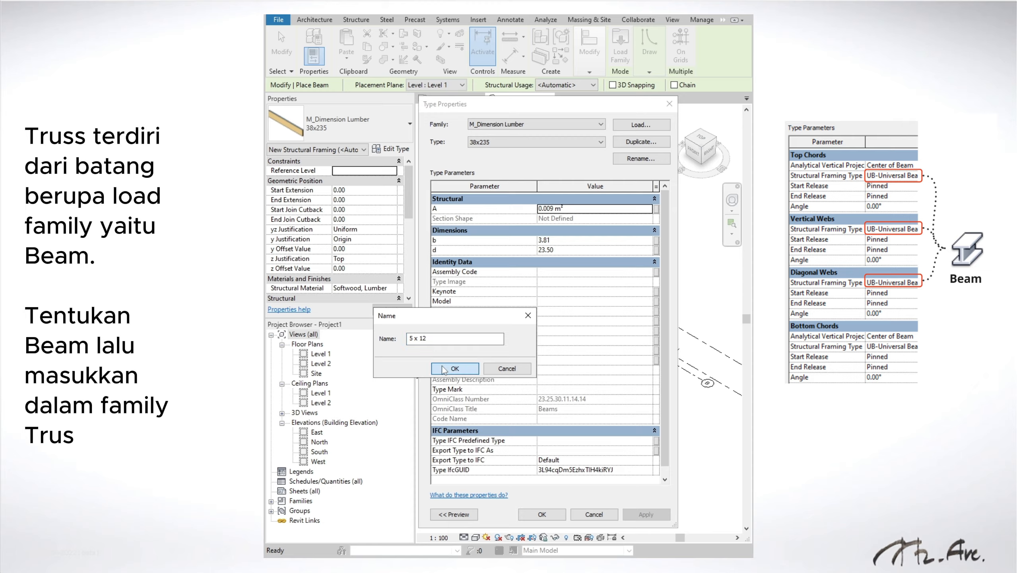
pyautogui.click(501, 241)
pyautogui.write('5')
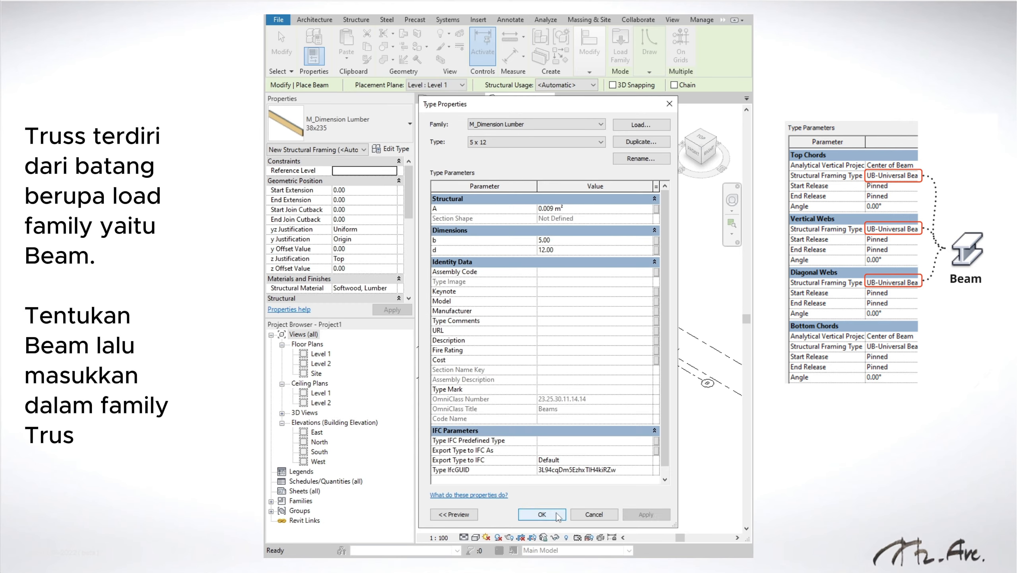
pyautogui.click(542, 514)
# Place a 5 x 12 lumber beam on Level 1 from grid A to grid B, beside grid 1
pyautogui.scroll(3, 490, 321)
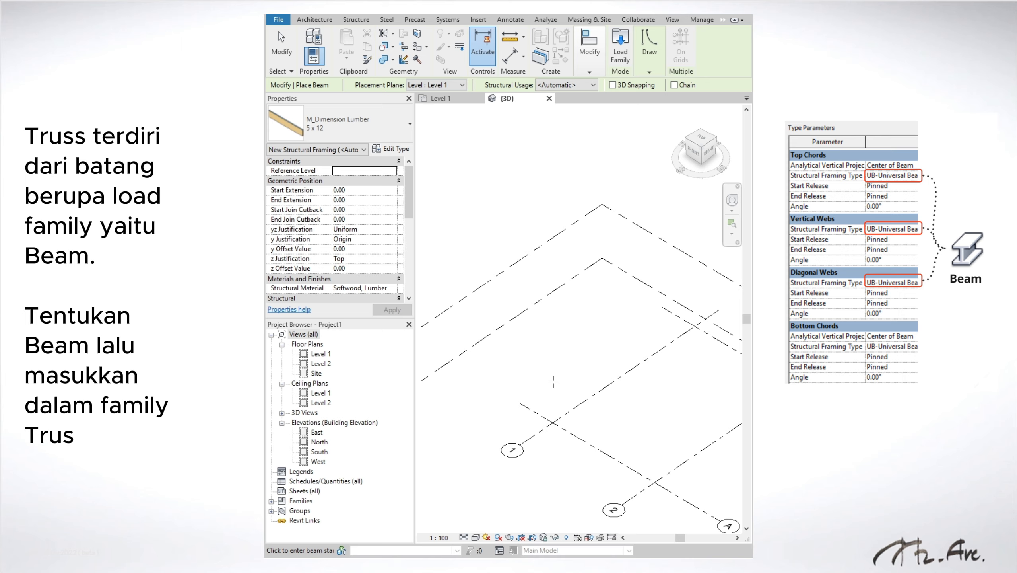
pyautogui.click(575, 436)
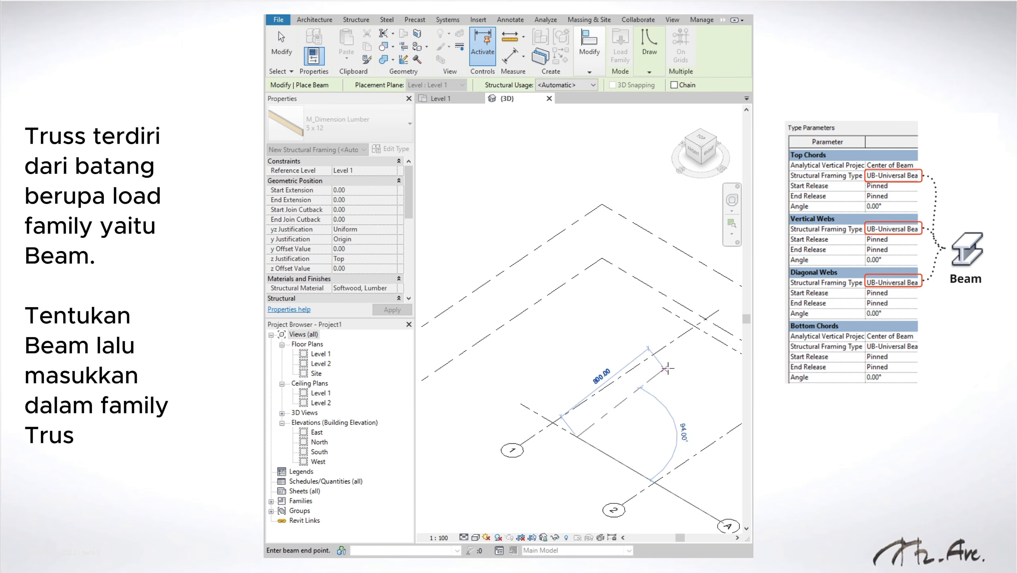
pyautogui.click(723, 341)
pyautogui.press('Escape')
pyautogui.scroll(4, 589, 433)
pyautogui.click(531, 447)
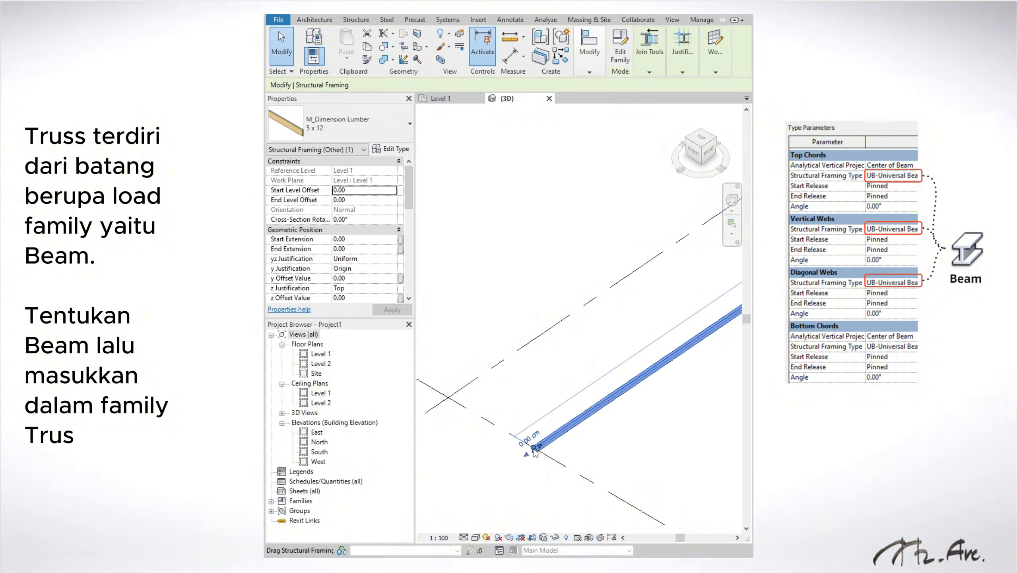
pyautogui.press('Escape')
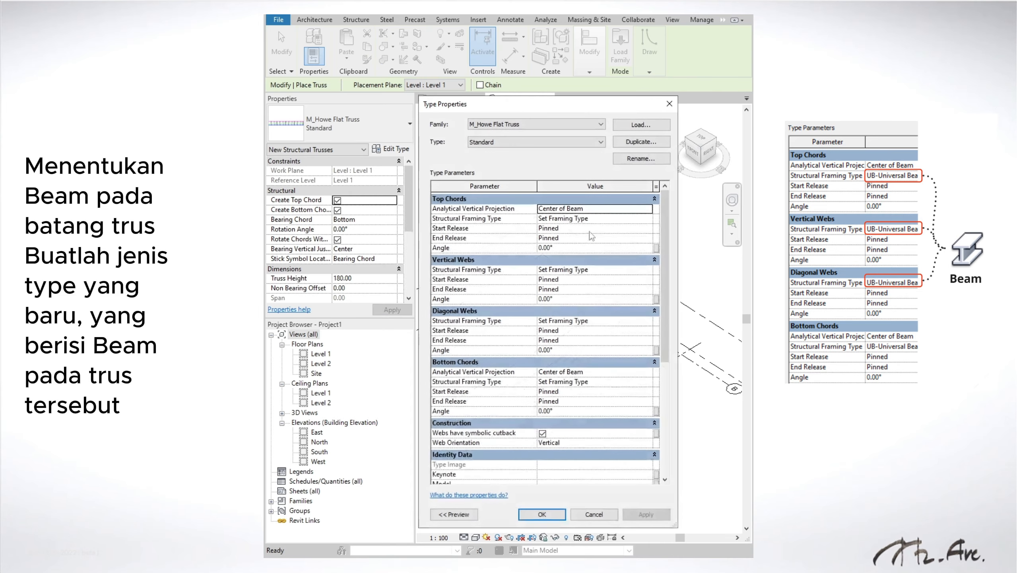
# Duplicate the M_Howe Flat Truss type as "Trass Edit" and assign M_Dimension Lumber:5 x 12 to its top chords
pyautogui.click(638, 144)
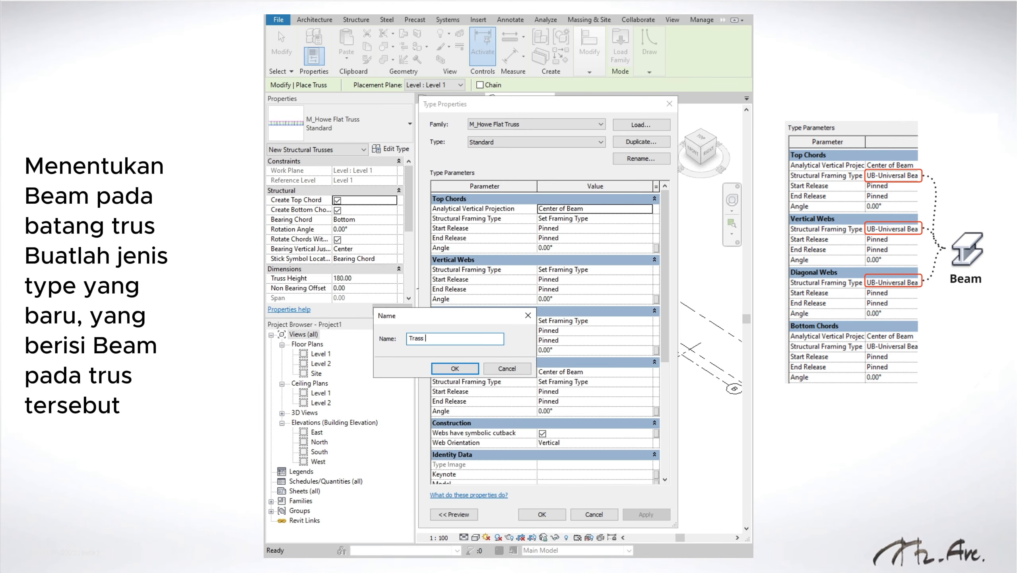
pyautogui.press('Return')
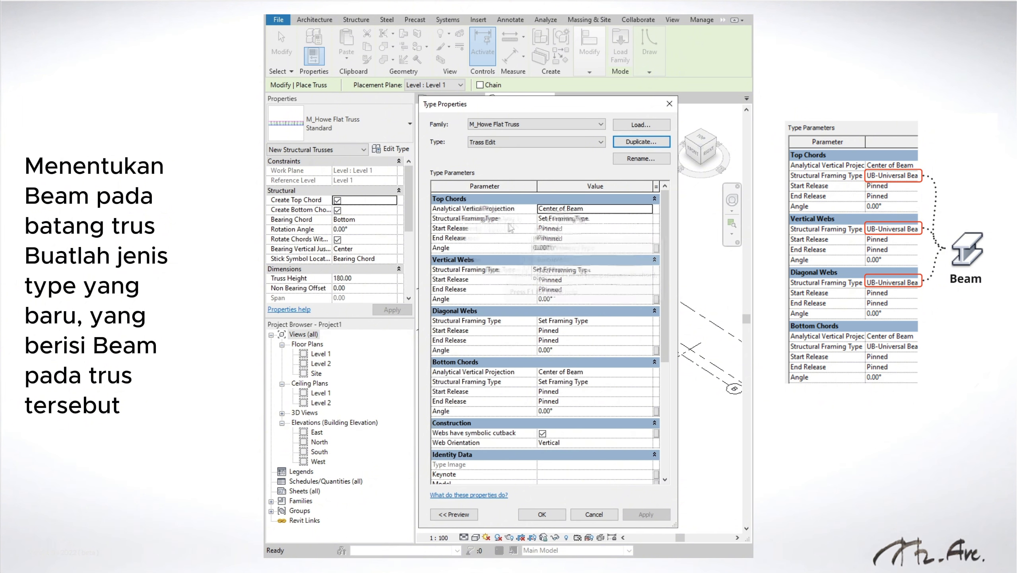
pyautogui.click(574, 218)
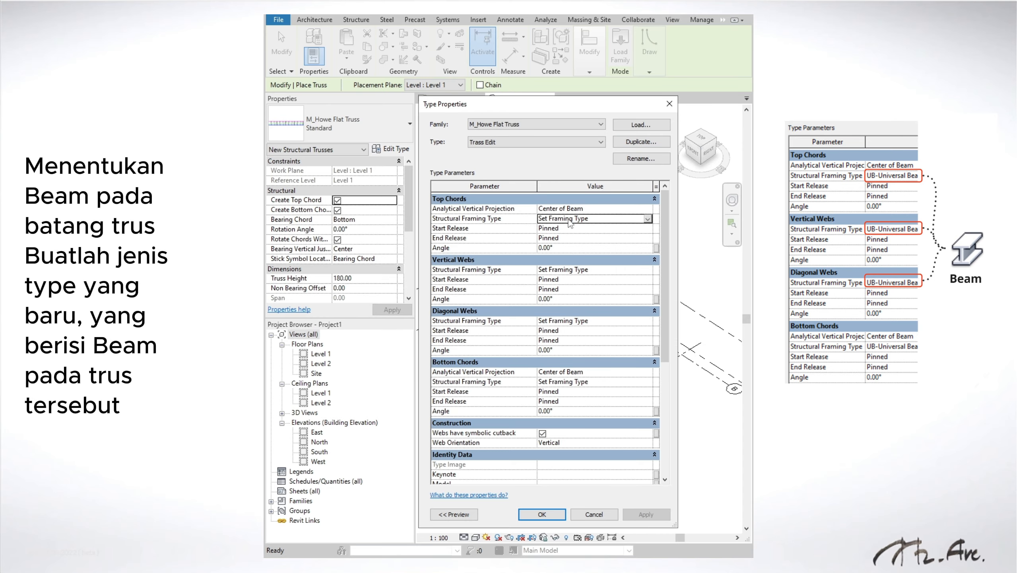
pyautogui.click(648, 219)
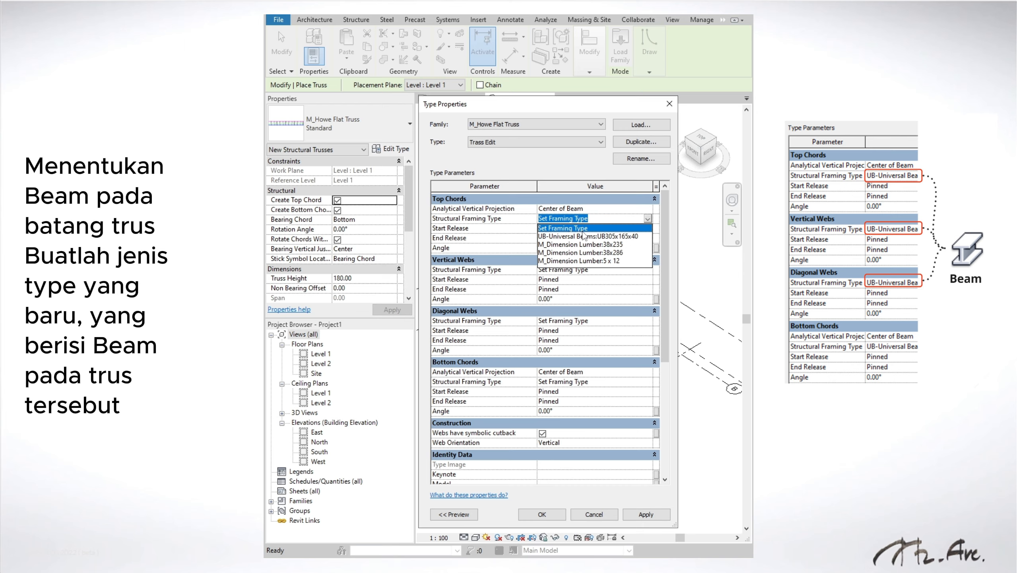
pyautogui.click(562, 261)
# Set the structural framing type of the vertical webs, bottom chords and diagonal webs to M_Dimension Lumber:5 x 12
pyautogui.click(546, 272)
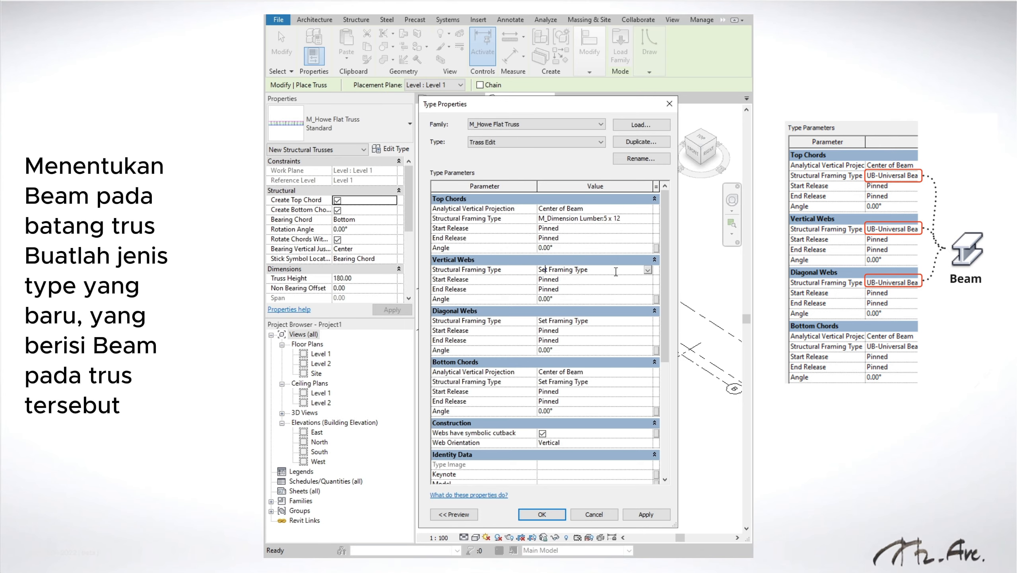
pyautogui.click(648, 270)
pyautogui.click(618, 311)
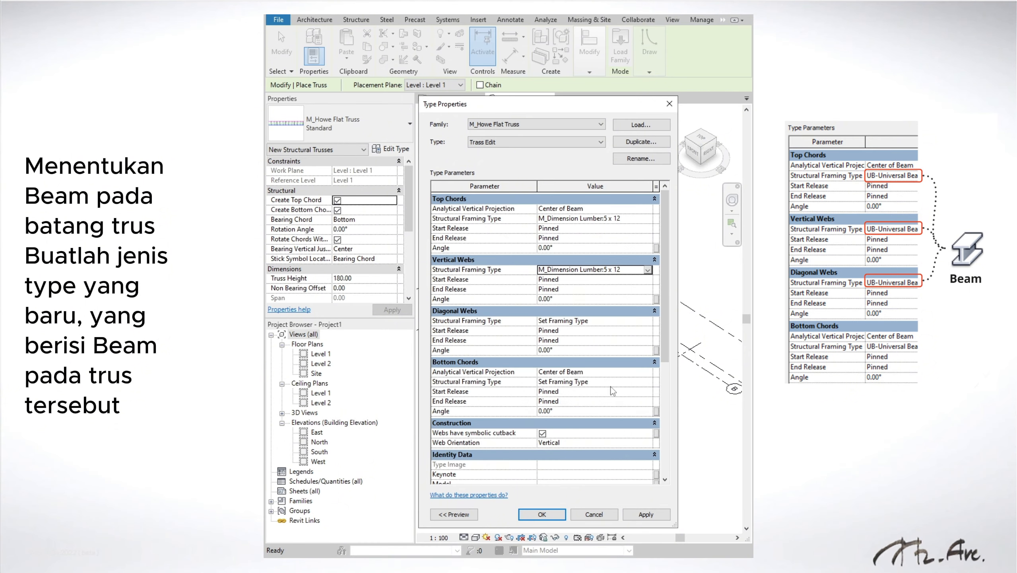
pyautogui.click(649, 382)
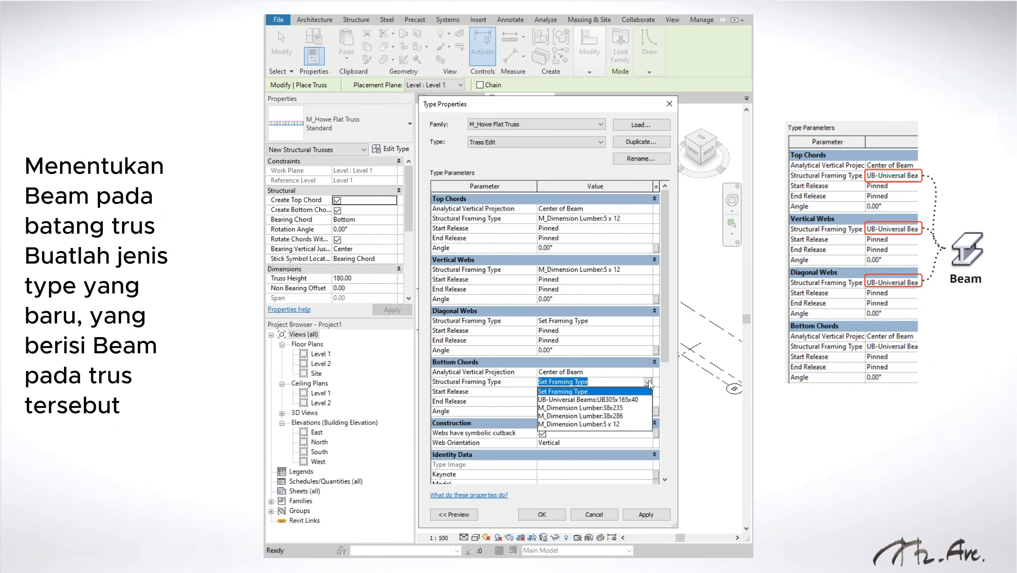
pyautogui.click(614, 425)
pyautogui.click(650, 321)
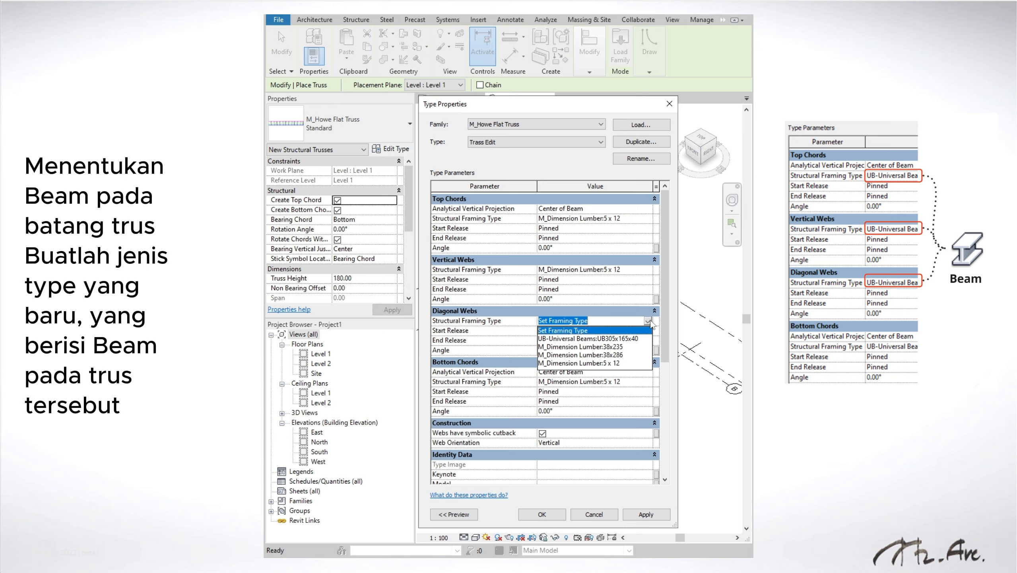
pyautogui.click(601, 363)
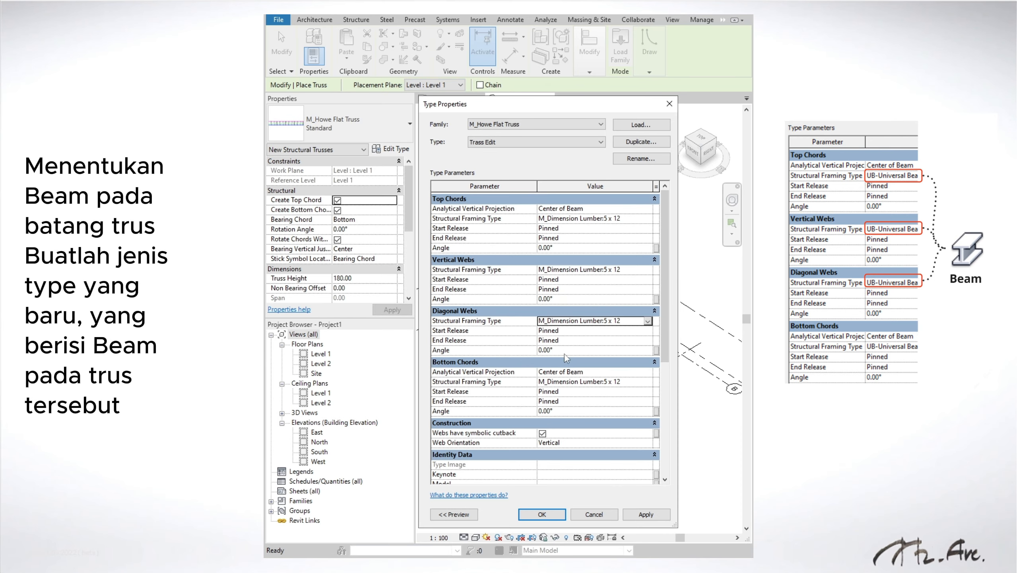
pyautogui.scroll(-3, 564, 353)
pyautogui.scroll(3, 564, 354)
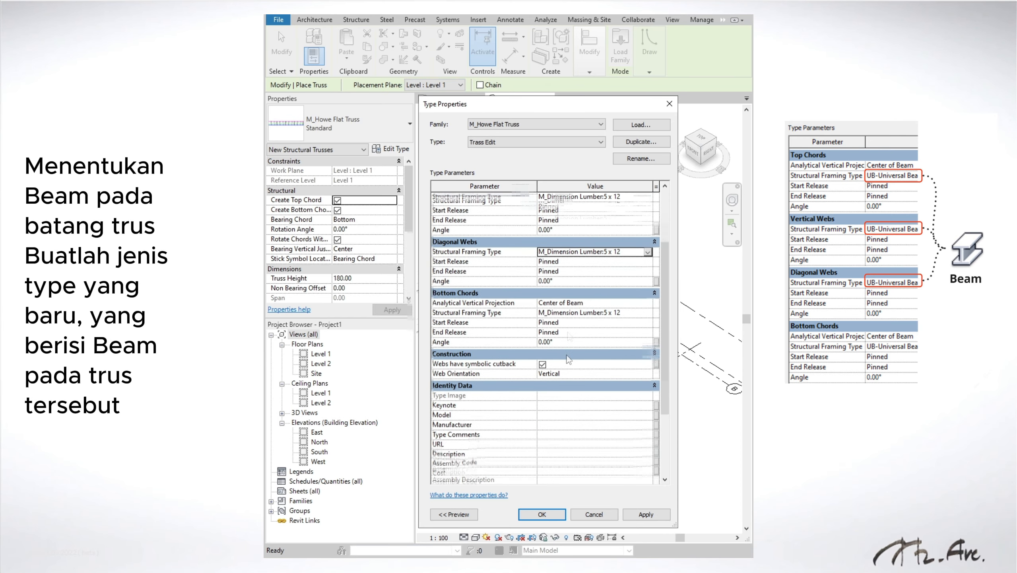
pyautogui.click(542, 514)
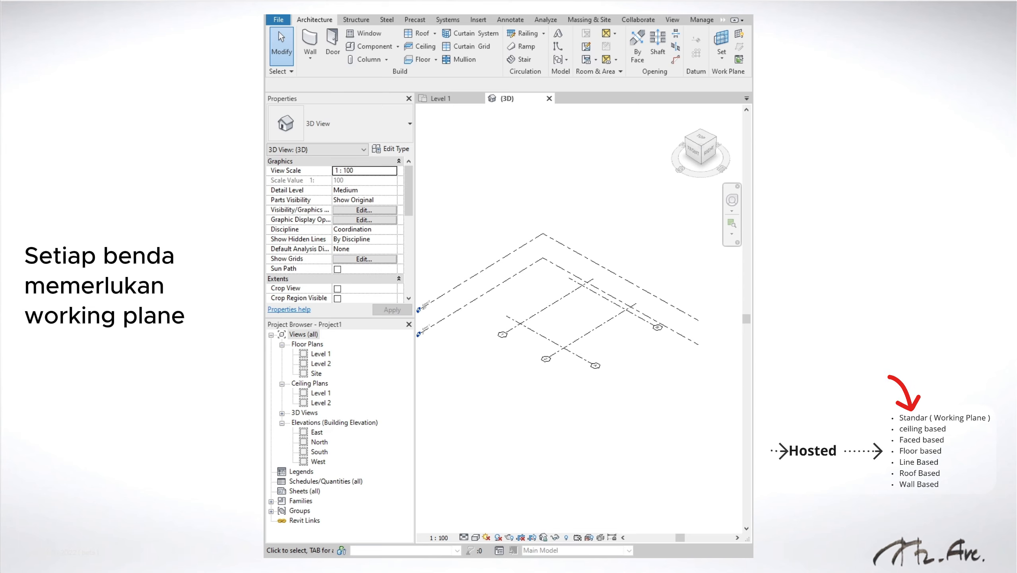
# Place a Trass Edit truss on Level 1 along grid 2, from grid A to grid B
pyautogui.keyDown('shift'); pyautogui.moveTo(545, 357); pyautogui.dragTo(555, 407, button='middle'); pyautogui.keyUp('shift')
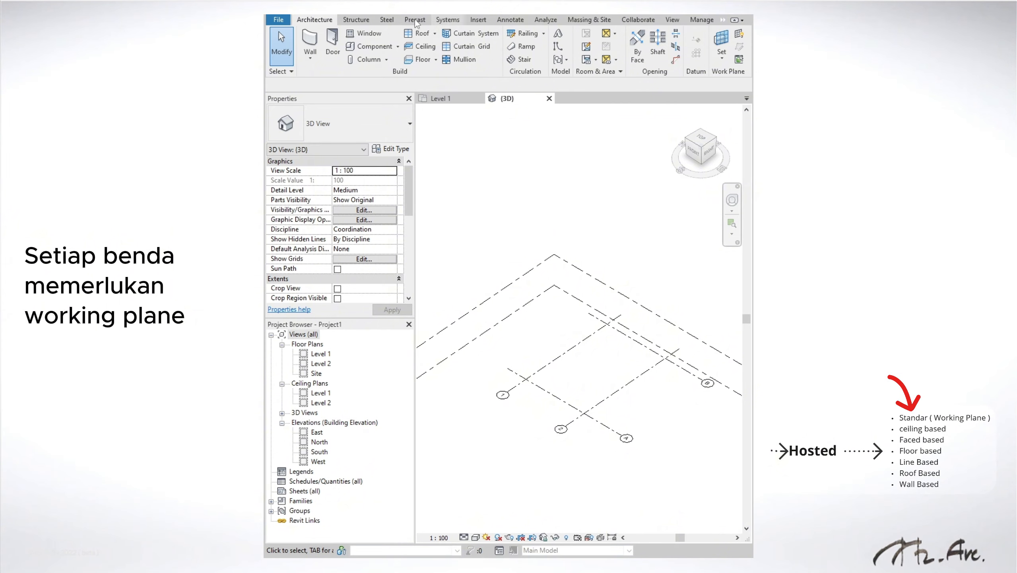
pyautogui.click(356, 19)
pyautogui.click(326, 35)
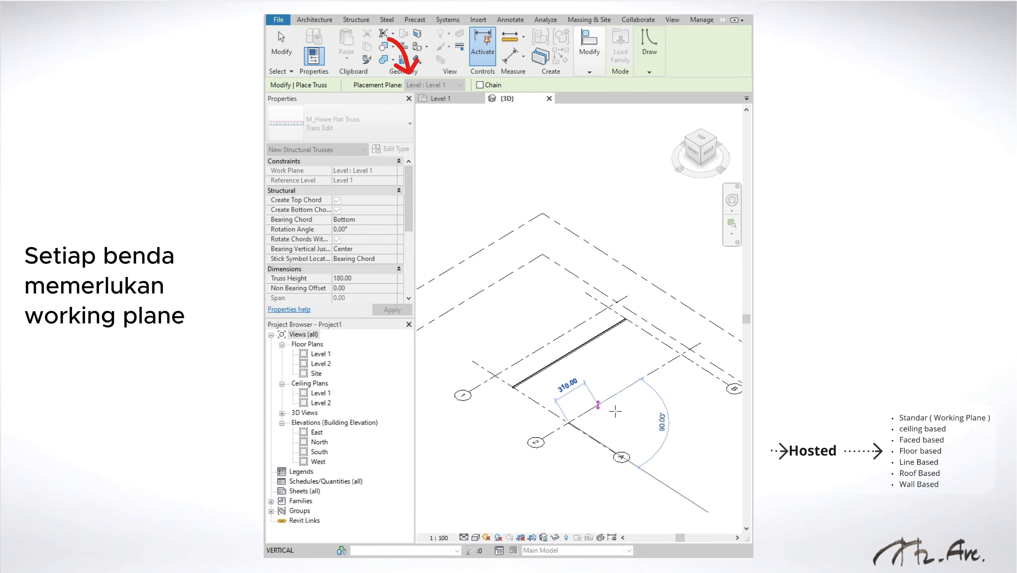
pyautogui.click(686, 374)
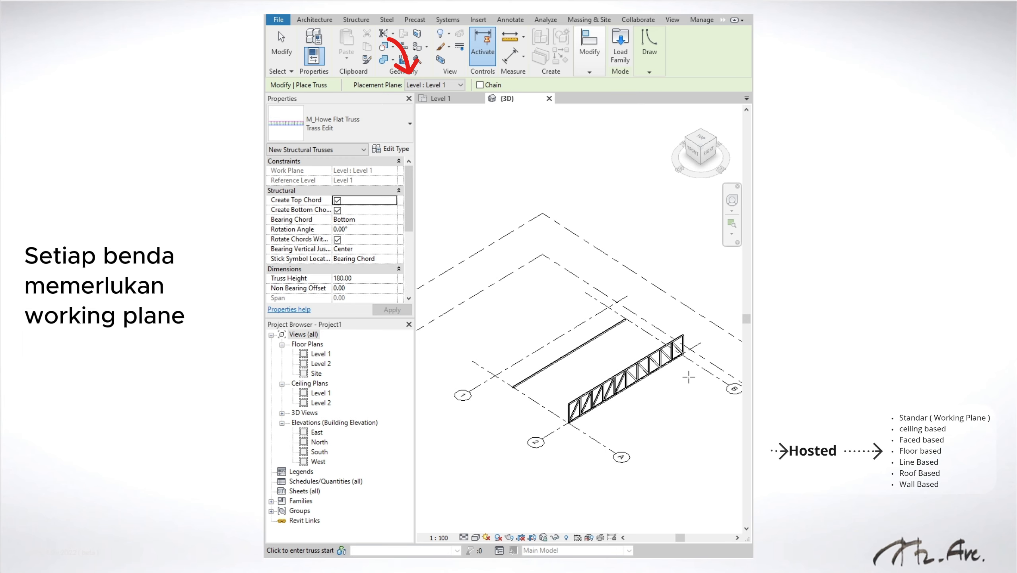
pyautogui.scroll(2, 619, 401)
pyautogui.scroll(2, 619, 402)
pyautogui.press('Escape')
# Set the Truss Height of the truss on grid 2 to 220
pyautogui.scroll(-3, 622, 402)
pyautogui.keyDown('shift'); pyautogui.moveTo(624, 409); pyautogui.dragTo(533, 353, button='middle'); pyautogui.keyUp('shift')
pyautogui.scroll(5, 531, 319)
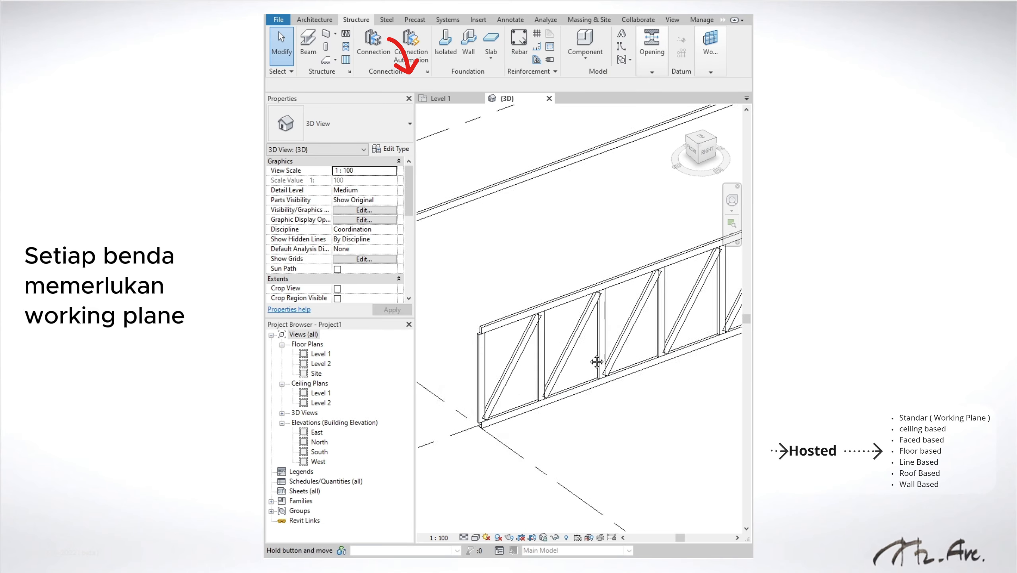
pyautogui.scroll(-5, 531, 319)
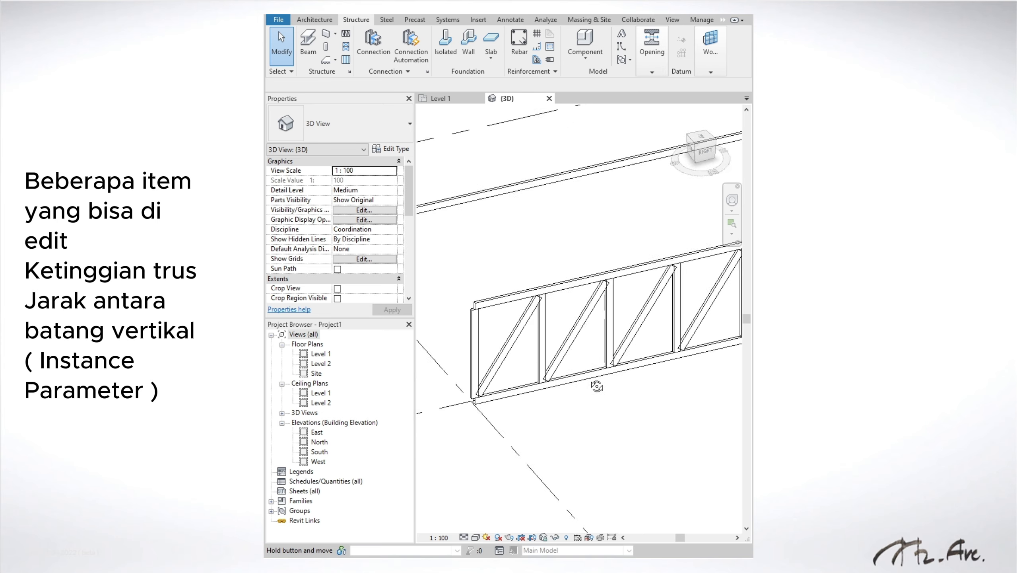
pyautogui.scroll(-3, 574, 395)
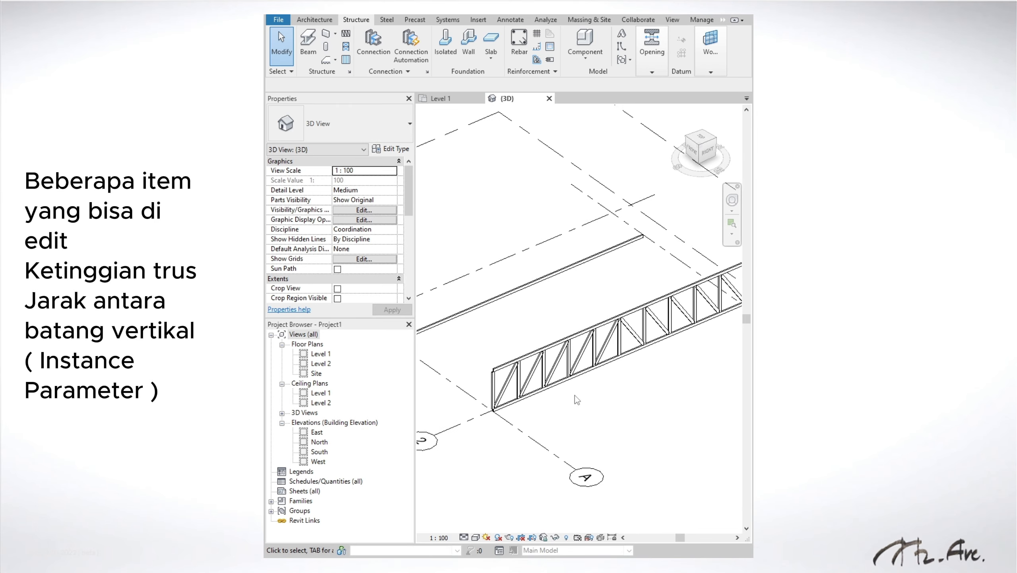
pyautogui.moveTo(574, 395); pyautogui.dragTo(549, 385, button='middle')
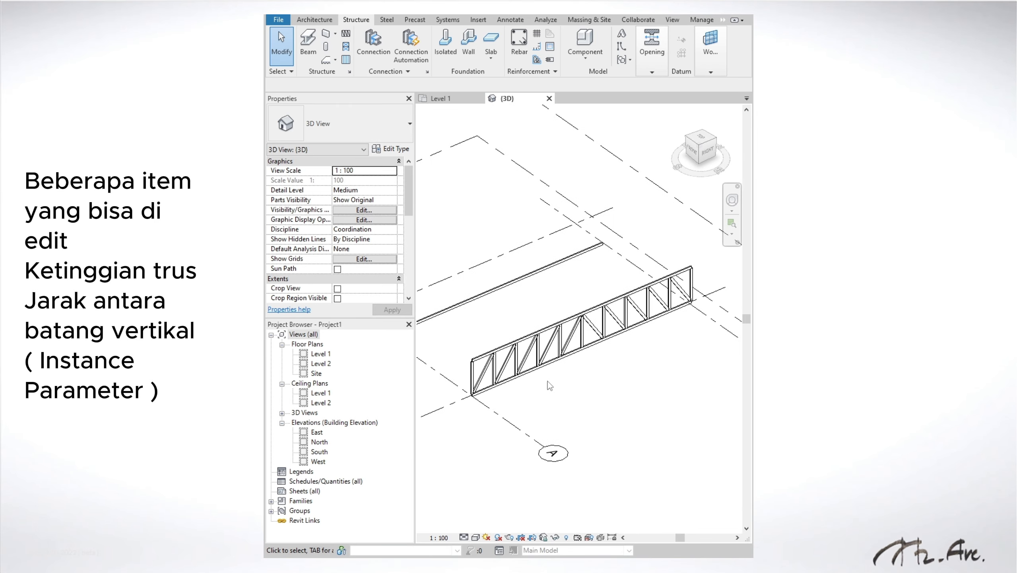
pyautogui.click(552, 358)
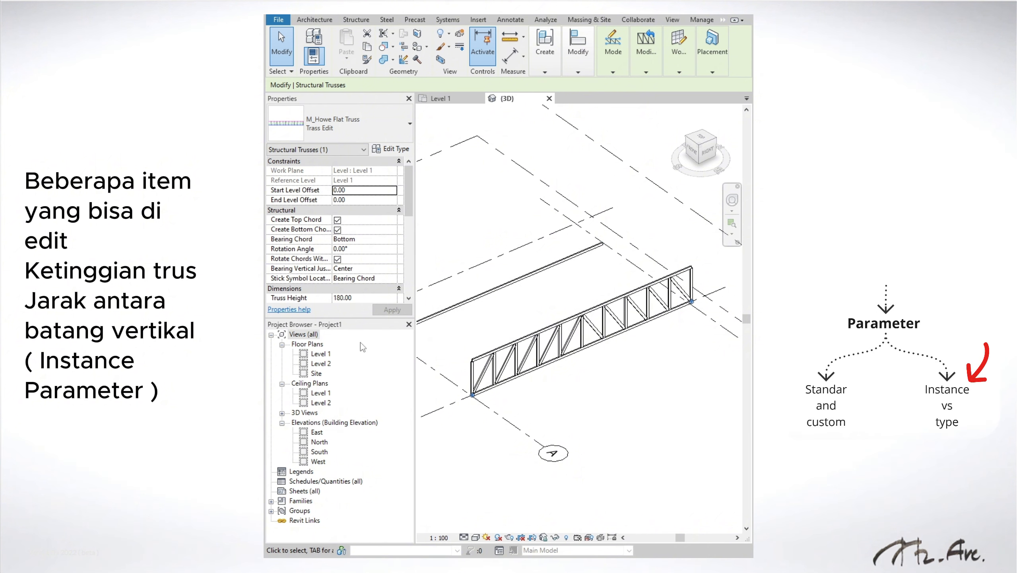
pyautogui.scroll(-2, 408, 218)
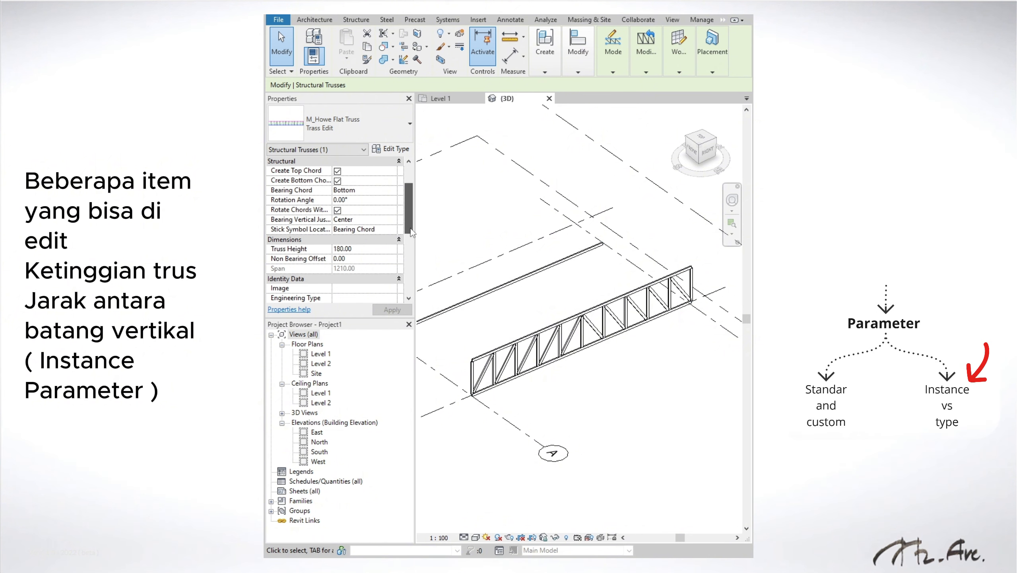
pyautogui.click(353, 249)
pyautogui.write('220')
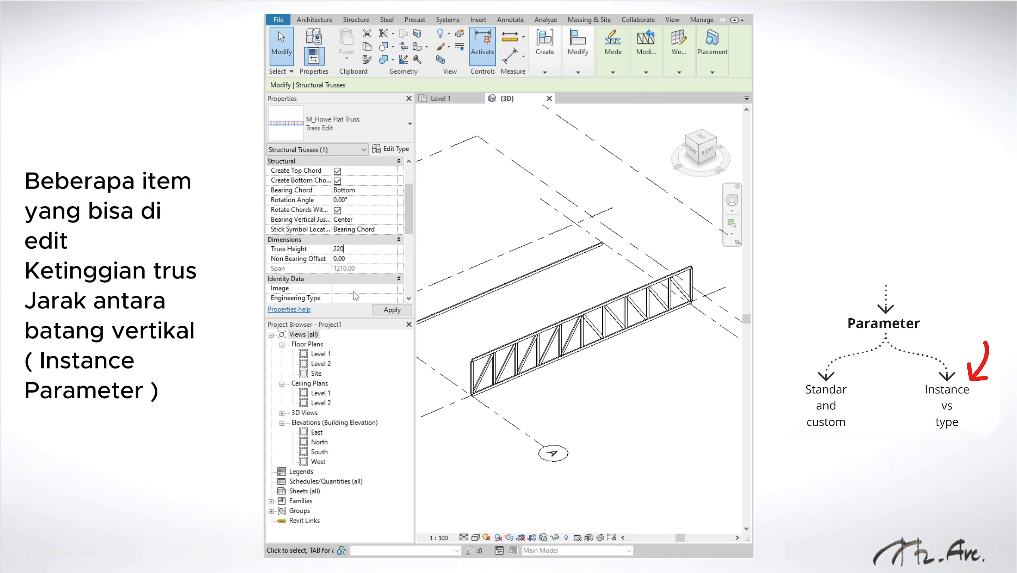
pyautogui.click(392, 309)
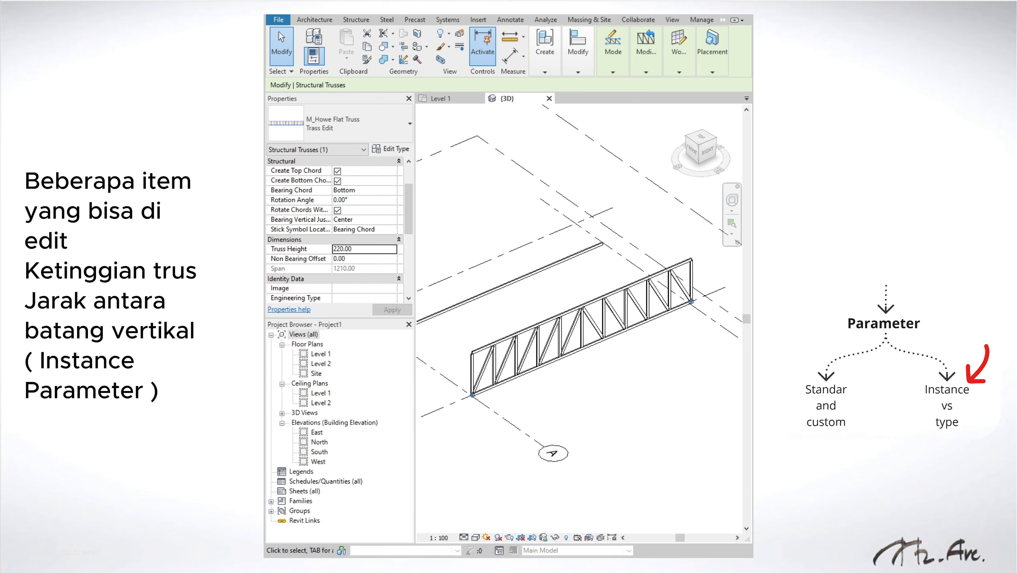
# Set the MaxPanelWidth of the truss on grid 2 to 90
pyautogui.click(623, 407)
pyautogui.scroll(2, 496, 350)
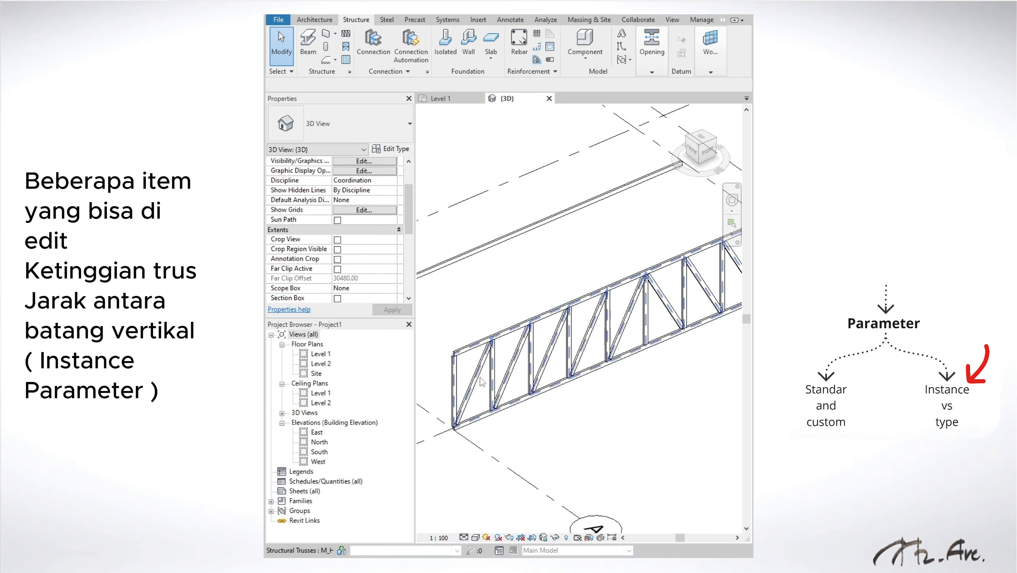
pyautogui.click(508, 330)
pyautogui.moveTo(410, 232); pyautogui.dragTo(411, 281)
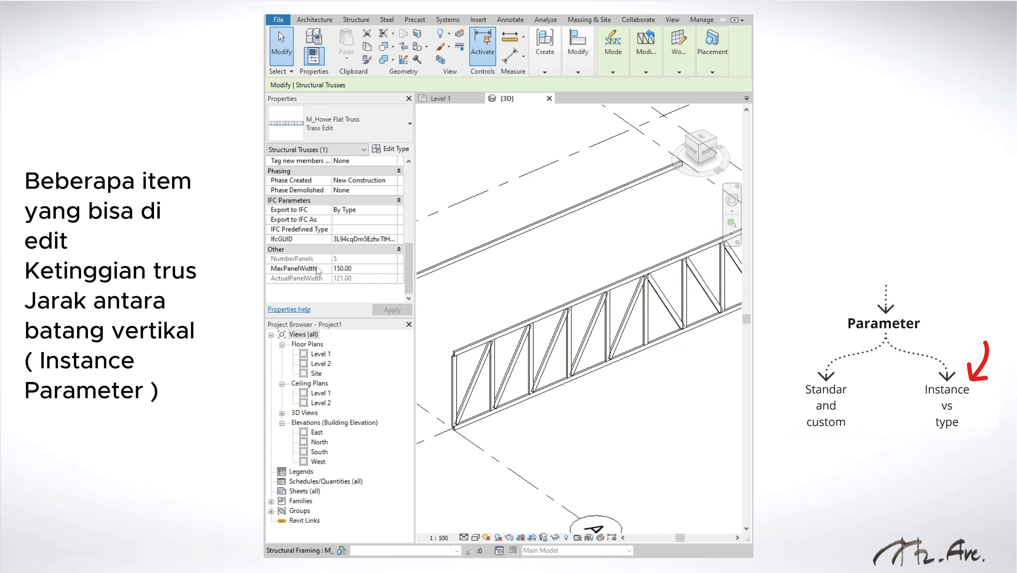
pyautogui.click(349, 269)
pyautogui.write('90')
pyautogui.click(392, 309)
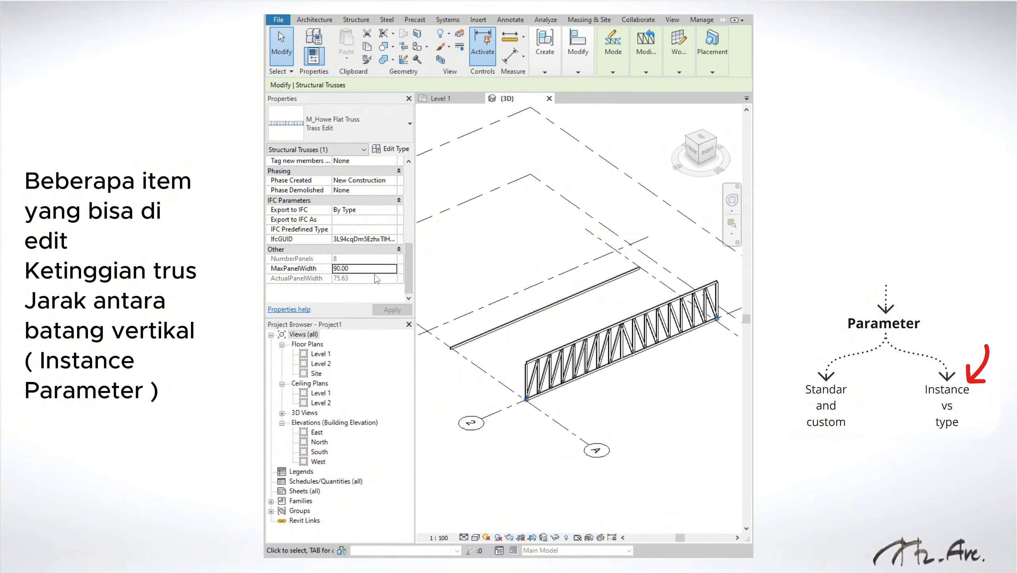
pyautogui.click(363, 269)
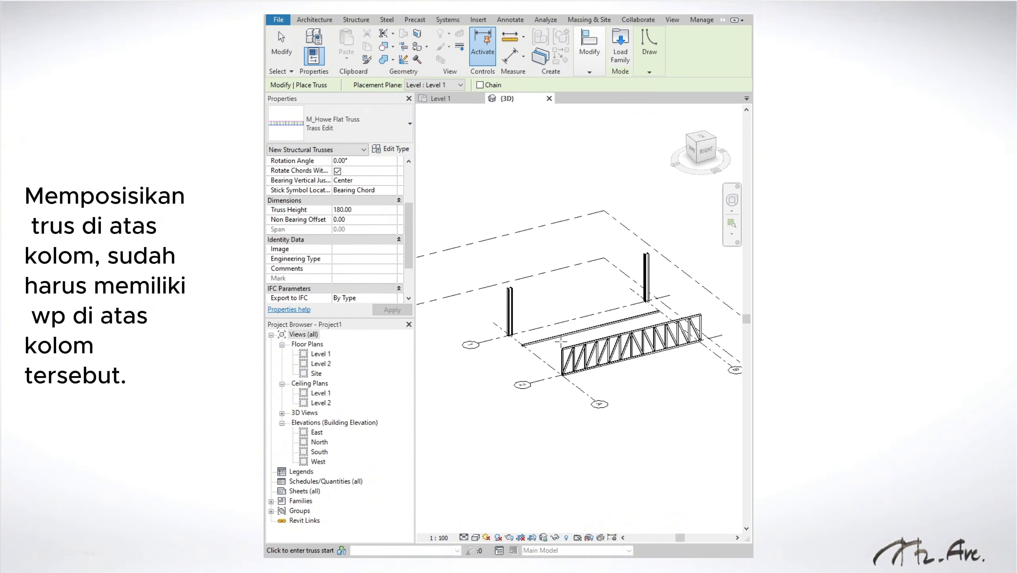
pyautogui.keyDown('shift'); pyautogui.moveTo(562, 342); pyautogui.dragTo(590, 351, button='middle'); pyautogui.keyUp('shift')
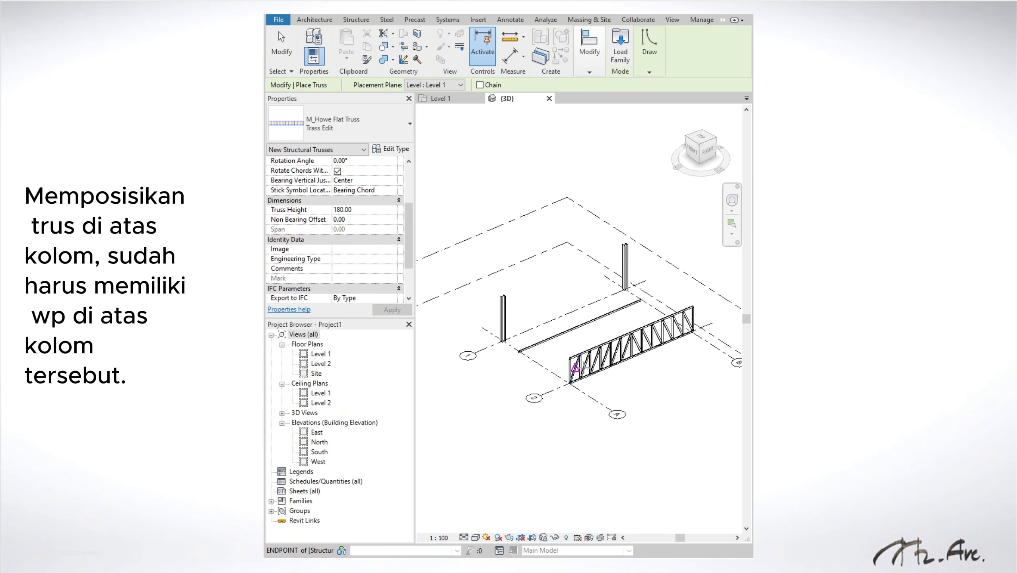
pyautogui.press('Escape')
pyautogui.press('Escape')
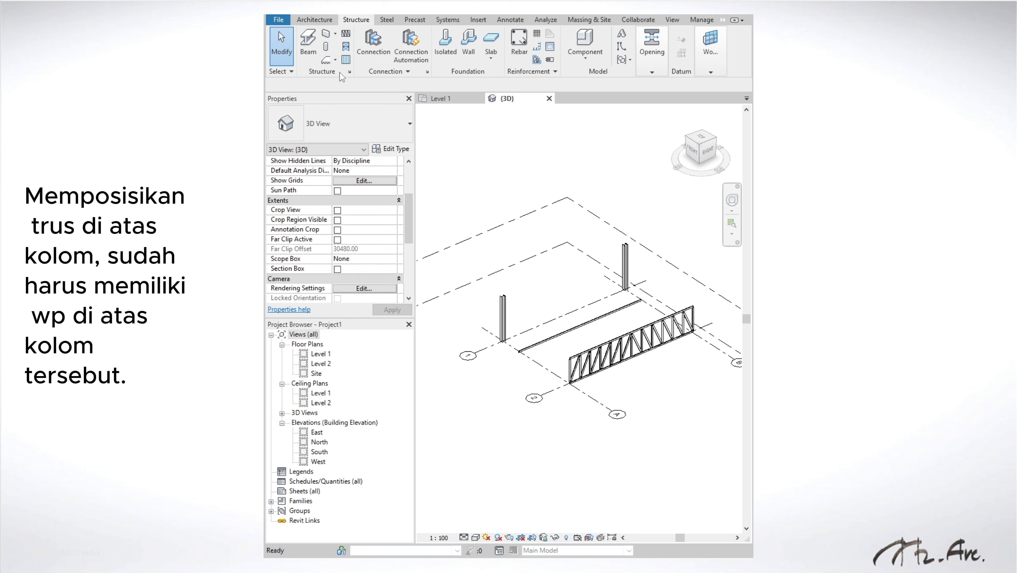
# Place a Trass Edit truss on Level 2 between the tops of the two grid 1 columns in the 3D view
pyautogui.click(346, 34)
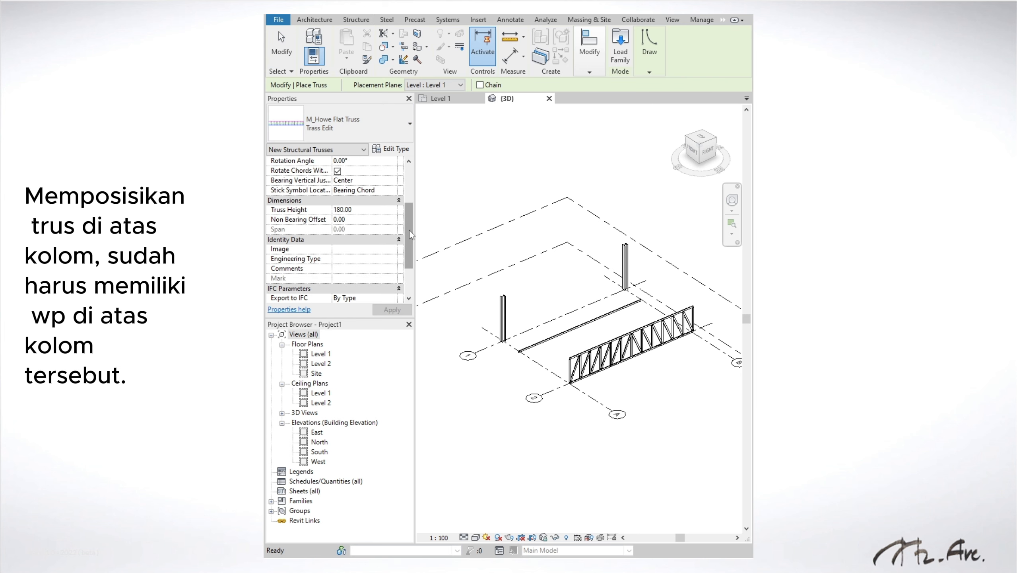
pyautogui.scroll(-3, 412, 234)
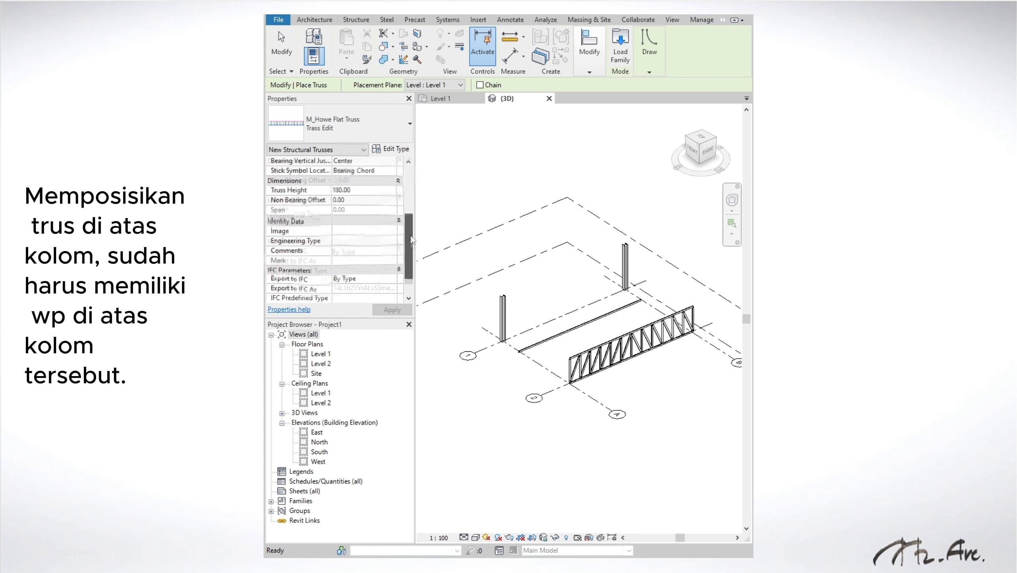
pyautogui.scroll(3, 412, 240)
pyautogui.click(441, 86)
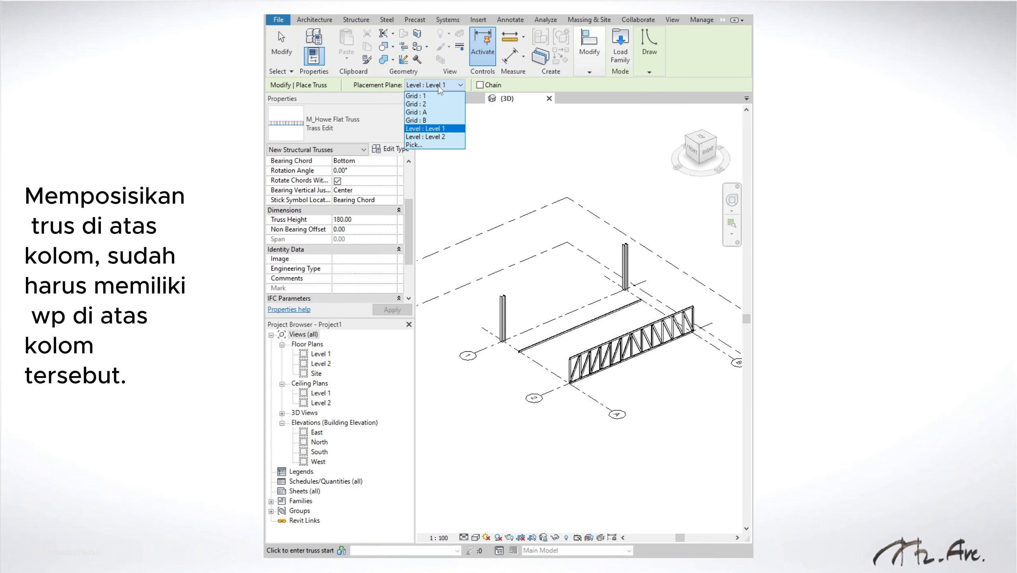
pyautogui.click(425, 137)
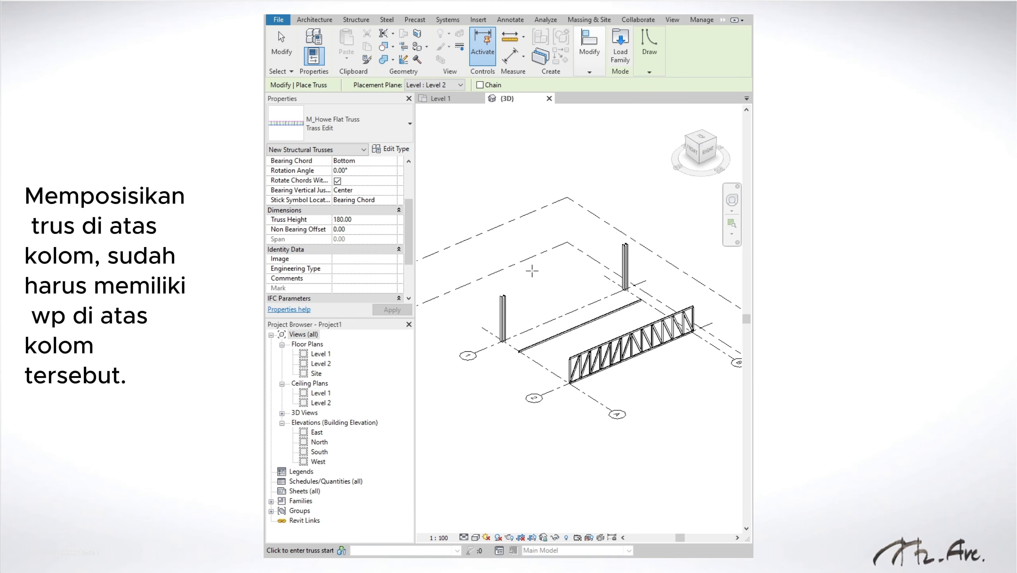
pyautogui.scroll(3, 506, 240)
pyautogui.click(497, 313)
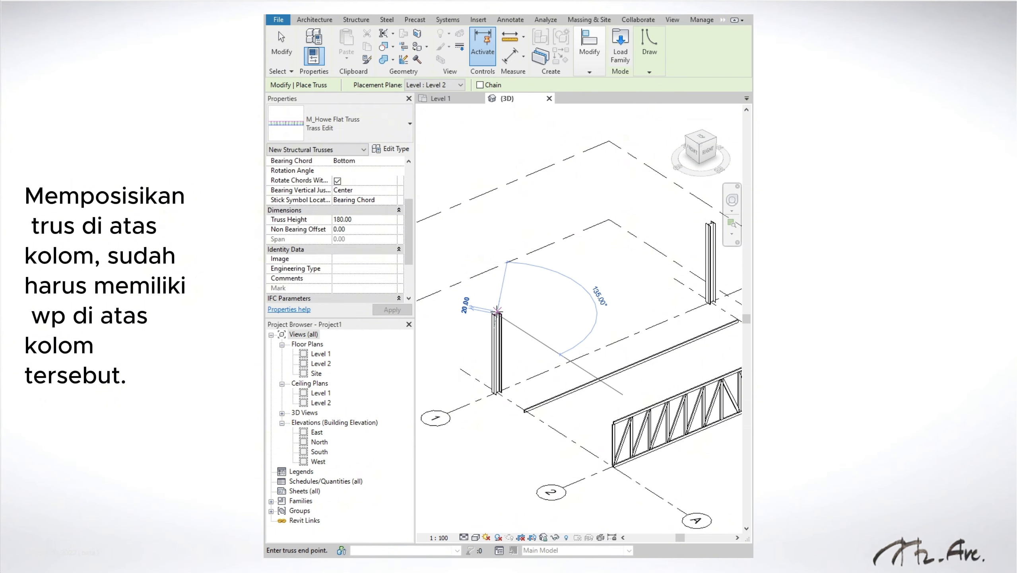
pyautogui.click(711, 225)
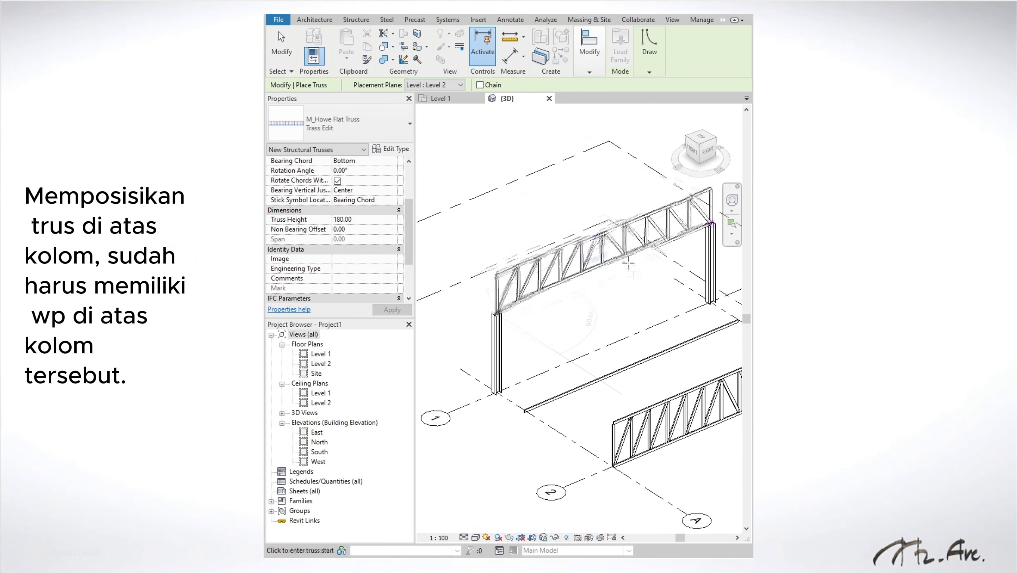
pyautogui.press('Escape')
pyautogui.press('Escape')
pyautogui.scroll(5, 497, 315)
pyautogui.moveTo(584, 348); pyautogui.dragTo(526, 349)
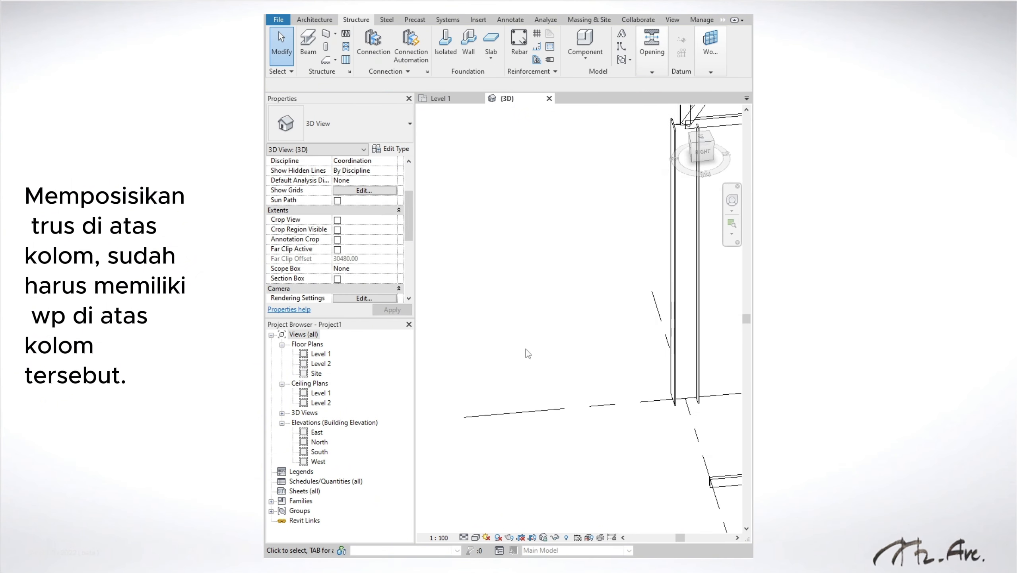
pyautogui.scroll(-5, 583, 338)
pyautogui.moveTo(620, 327); pyautogui.dragTo(532, 324, button='middle')
pyautogui.click(531, 321)
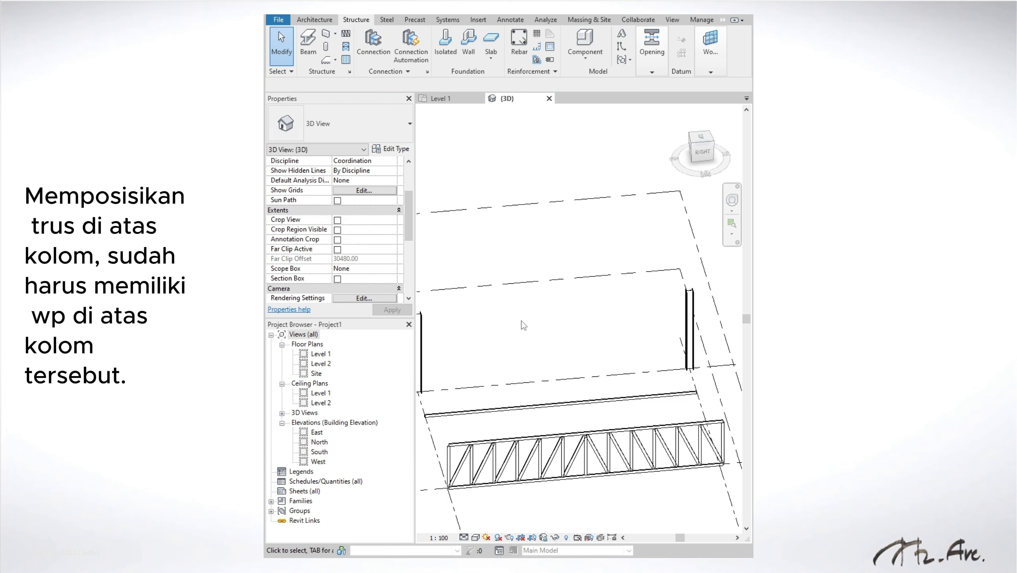
pyautogui.keyDown('shift'); pyautogui.moveTo(522, 321); pyautogui.dragTo(385, 329, button='middle'); pyautogui.keyUp('shift')
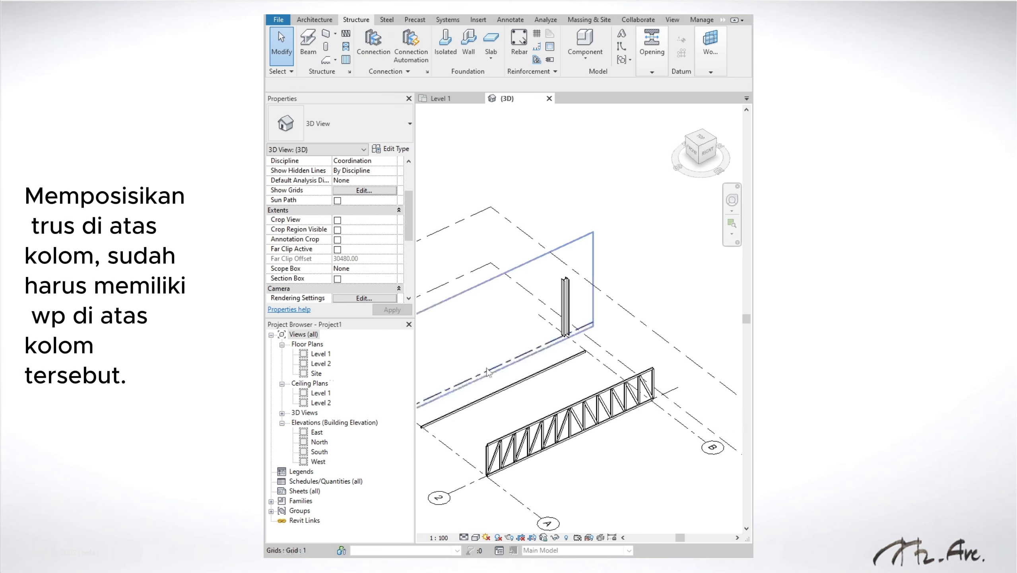
# Open the Level 2 floor plan and set its detail level to Medium
pyautogui.doubleClick(321, 363)
pyautogui.scroll(5, 517, 361)
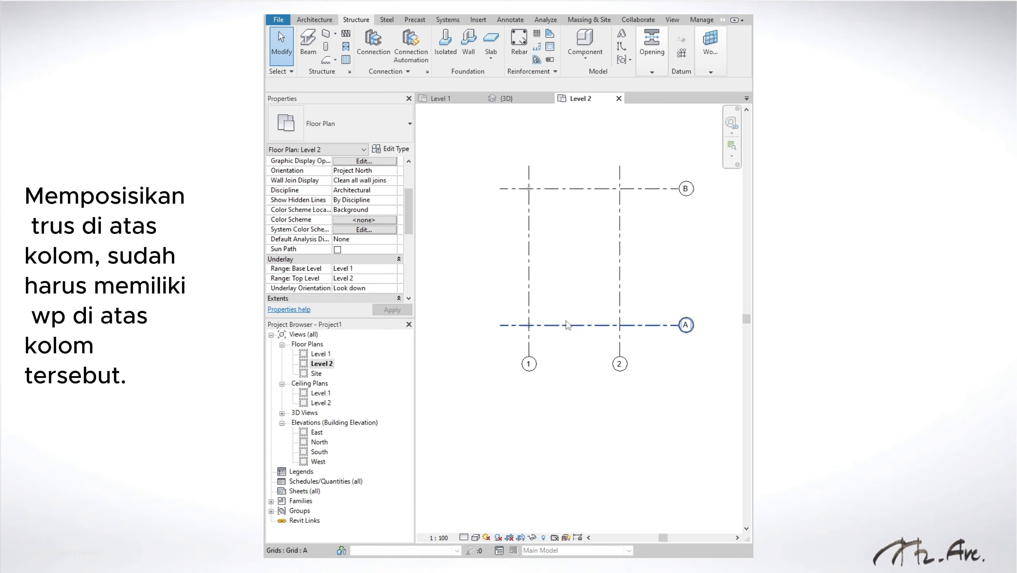
pyautogui.scroll(-3, 481, 386)
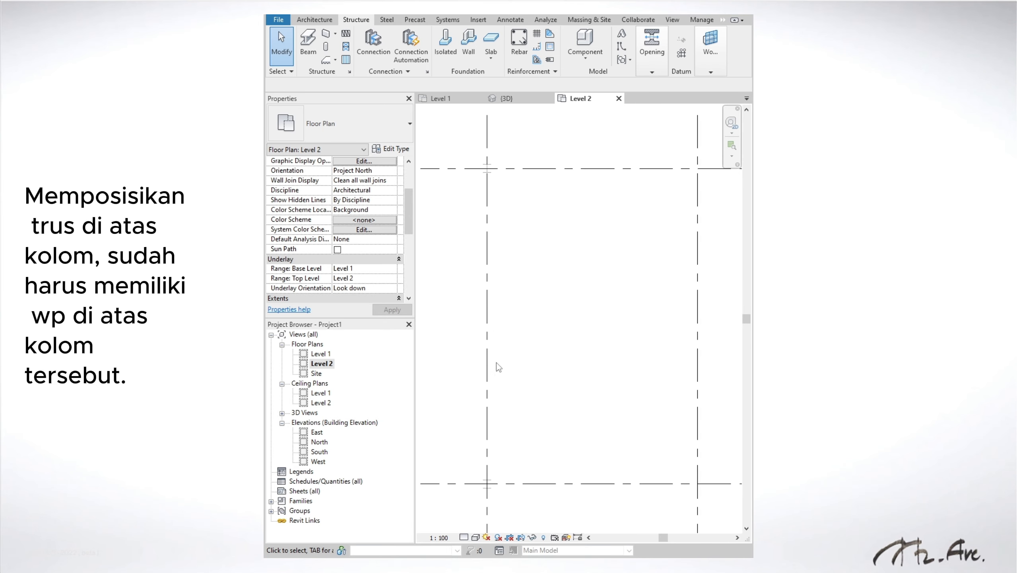
pyautogui.click(464, 537)
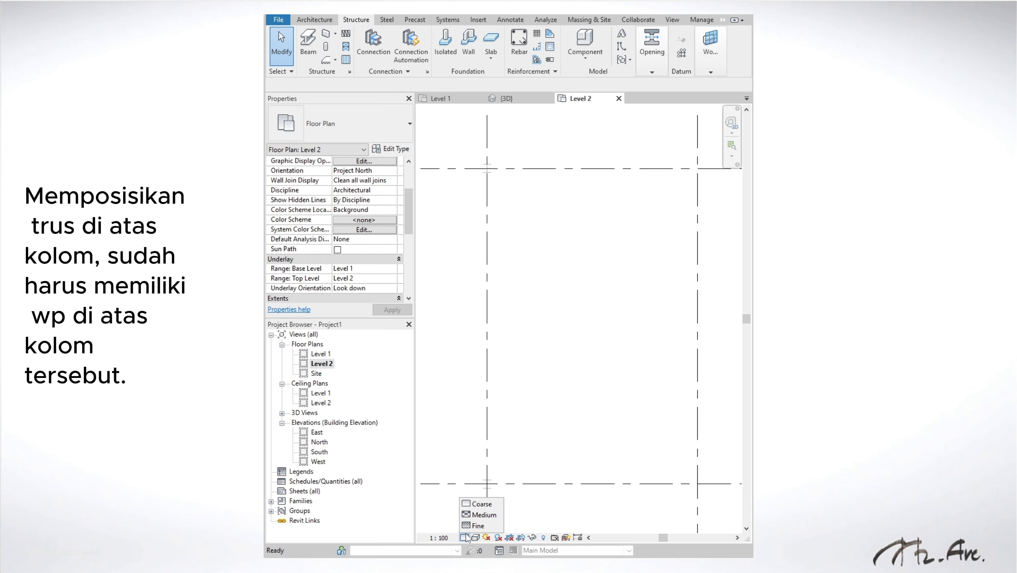
pyautogui.click(482, 515)
pyautogui.scroll(2, 489, 478)
pyautogui.scroll(-2, 553, 304)
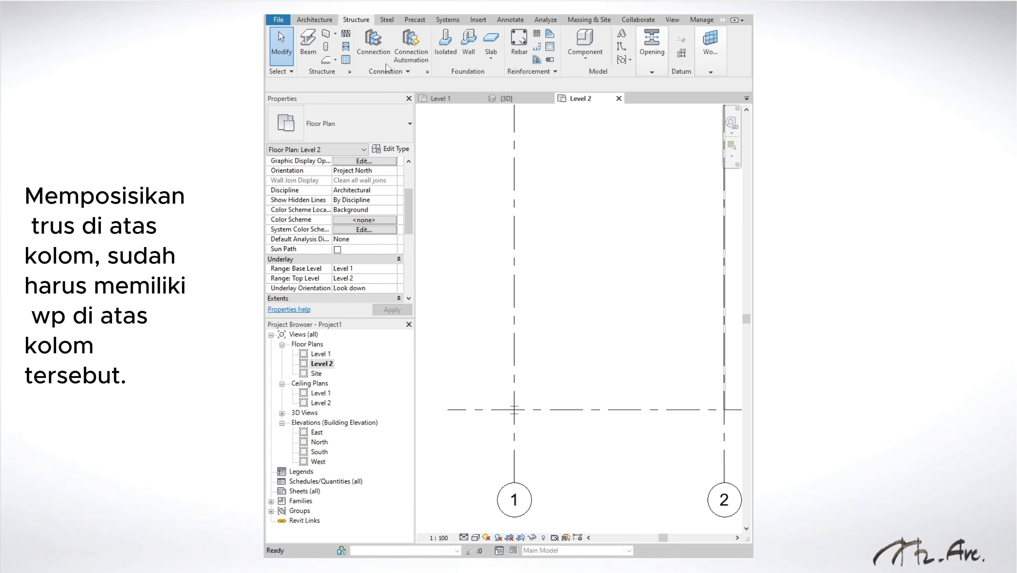
# Place a Trass Edit truss on Level 2 along grid 1, from the column at grid A to the column at grid B
pyautogui.click(346, 36)
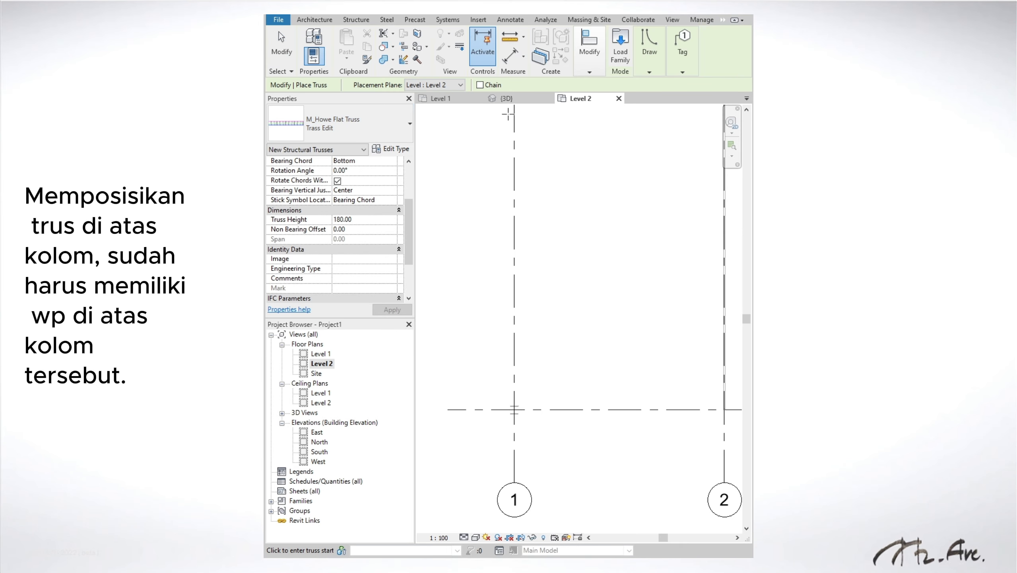
pyautogui.click(515, 409)
pyautogui.scroll(-2, 534, 270)
pyautogui.moveTo(535, 187); pyautogui.dragTo(530, 313, button='middle')
pyautogui.scroll(2, 529, 313)
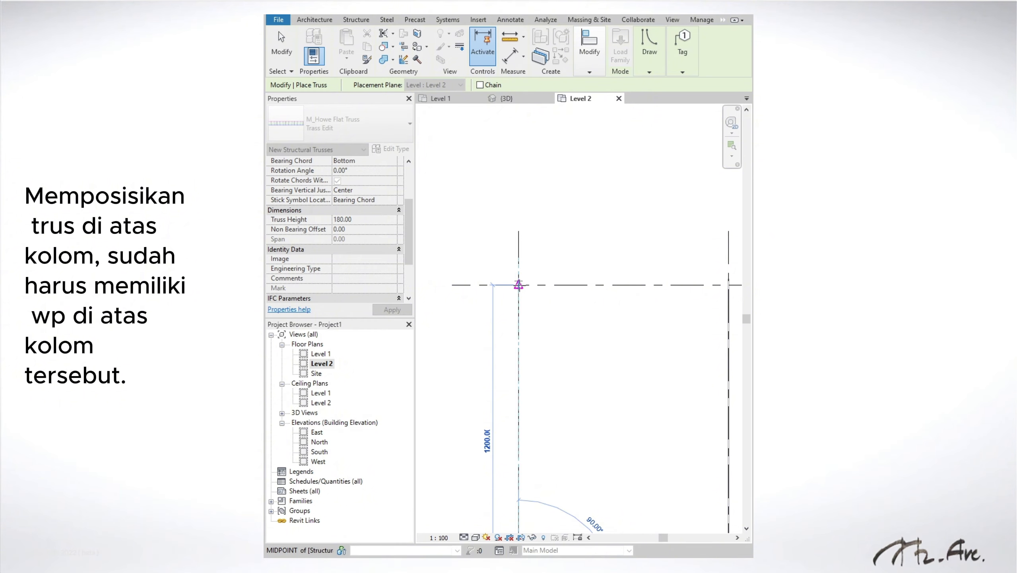
pyautogui.click(518, 285)
pyautogui.press('Escape')
# Switch to the 3D view and start editing the profile of the truss on top of the grid 1 columns
pyautogui.click(507, 99)
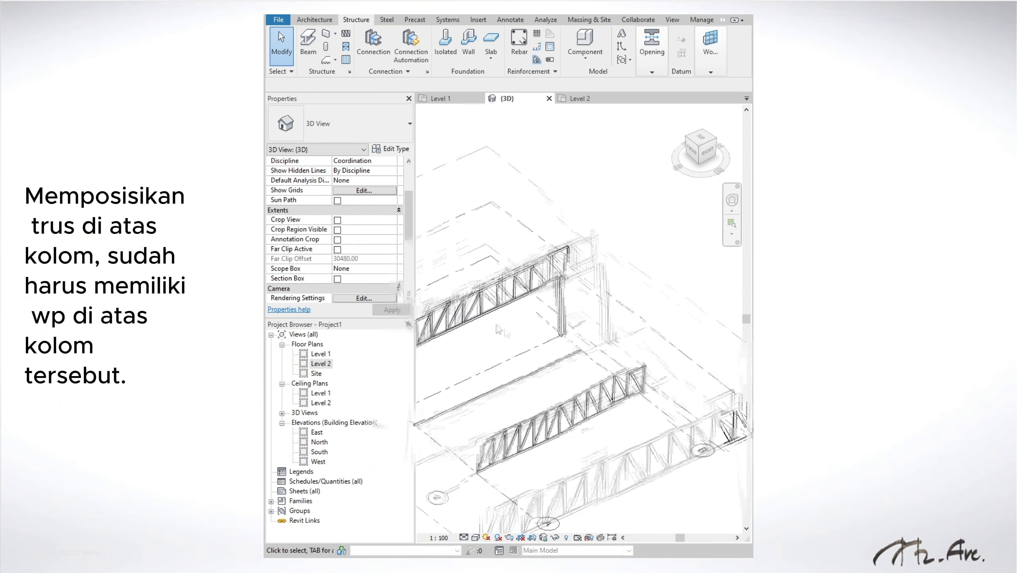
pyautogui.moveTo(505, 337); pyautogui.dragTo(544, 323, button='middle')
pyautogui.scroll(5, 544, 324)
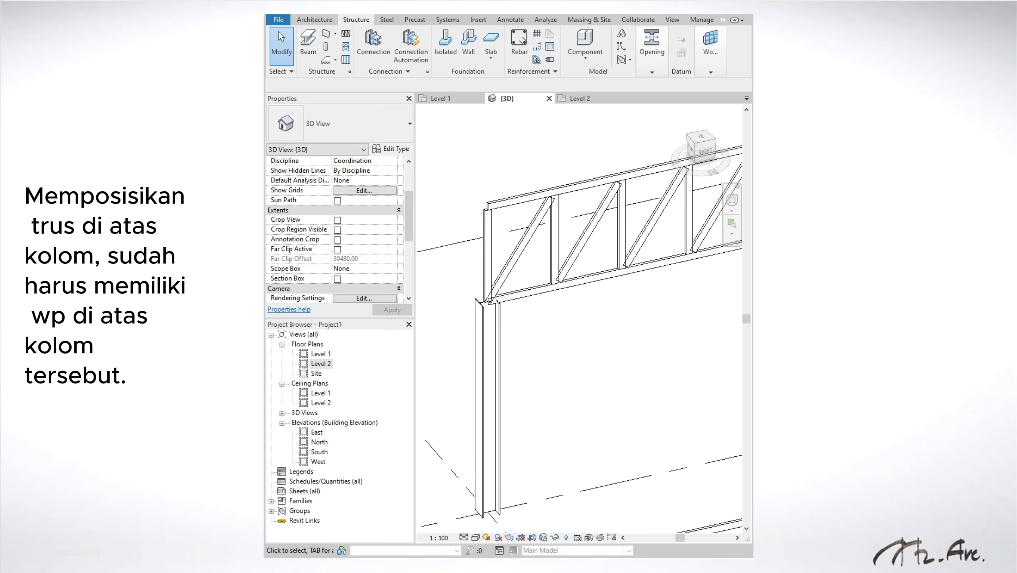
pyautogui.scroll(-5, 655, 367)
pyautogui.keyDown('shift'); pyautogui.moveTo(580, 346); pyautogui.dragTo(574, 354, button='middle'); pyautogui.keyUp('shift')
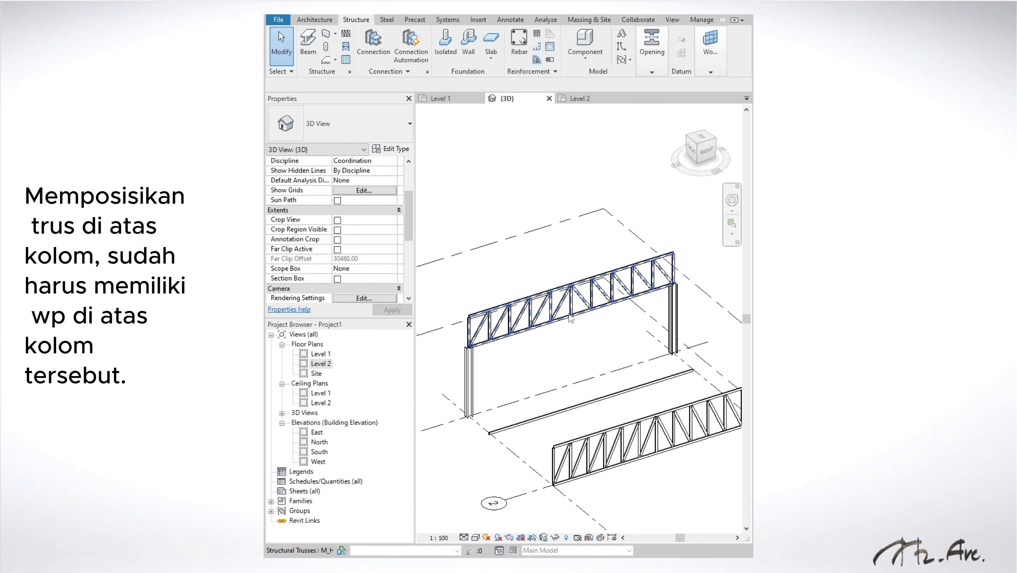
pyautogui.click(568, 314)
pyautogui.click(612, 73)
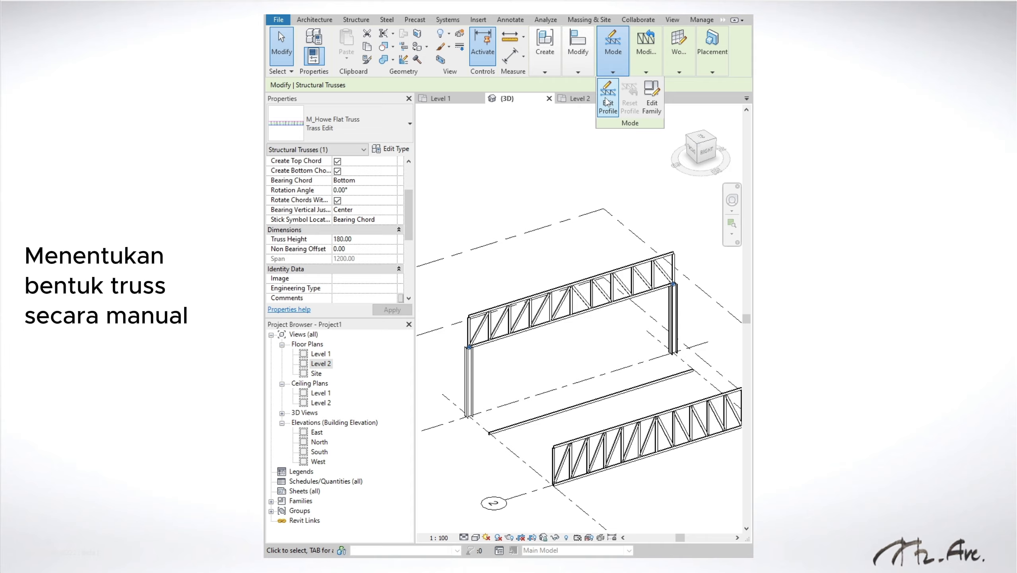
pyautogui.click(597, 93)
pyautogui.scroll(5, 491, 320)
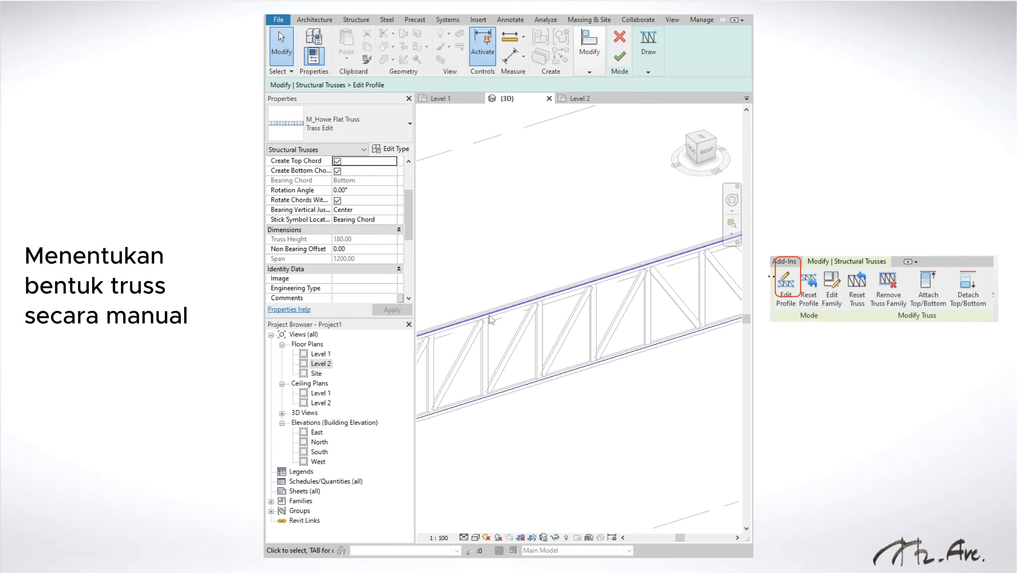
pyautogui.scroll(-4, 491, 320)
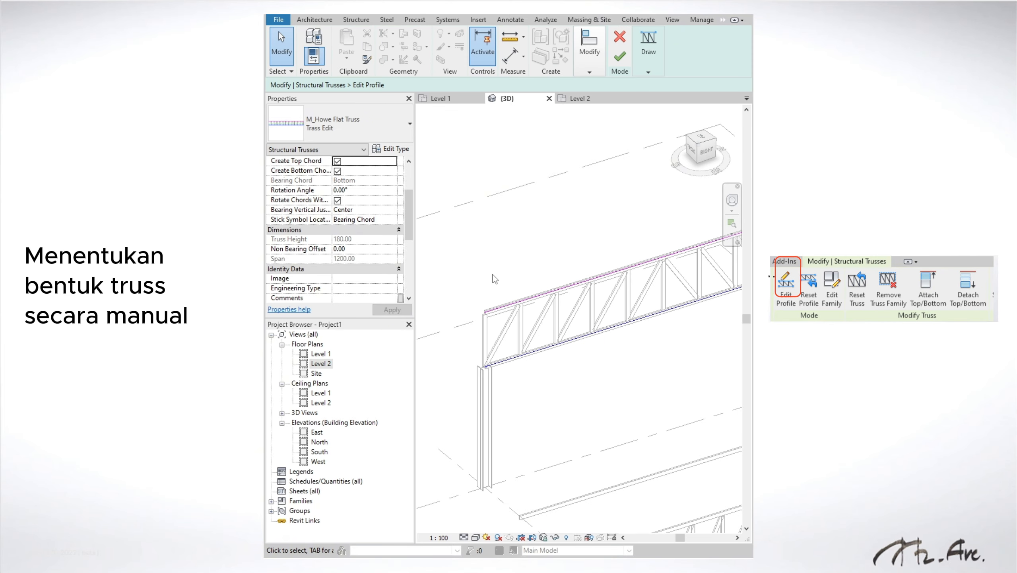
# Sketch two sloping Top Chord lines that form a peak above the middle of the truss and meet the existing top chord
pyautogui.click(647, 56)
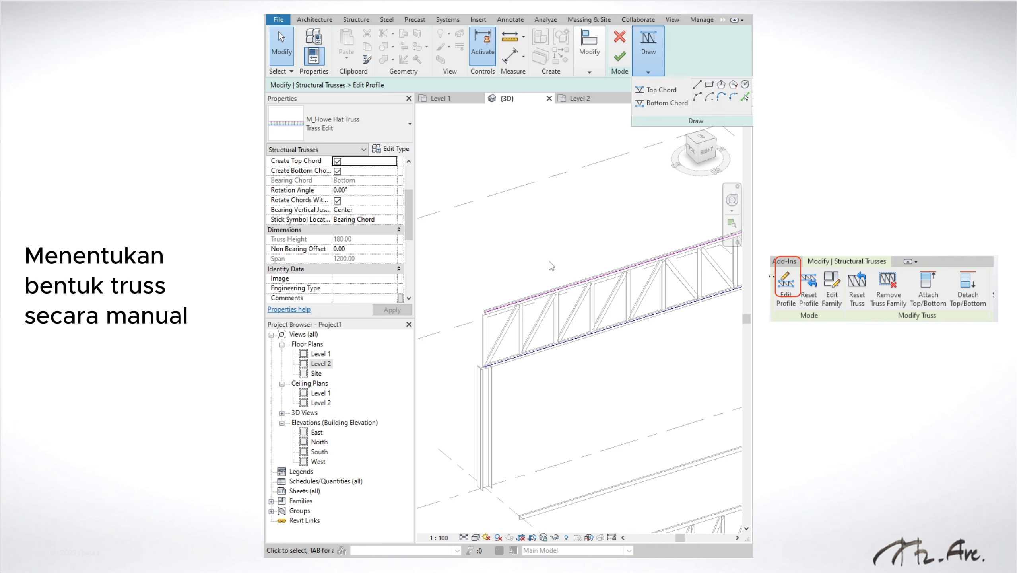
pyautogui.click(677, 91)
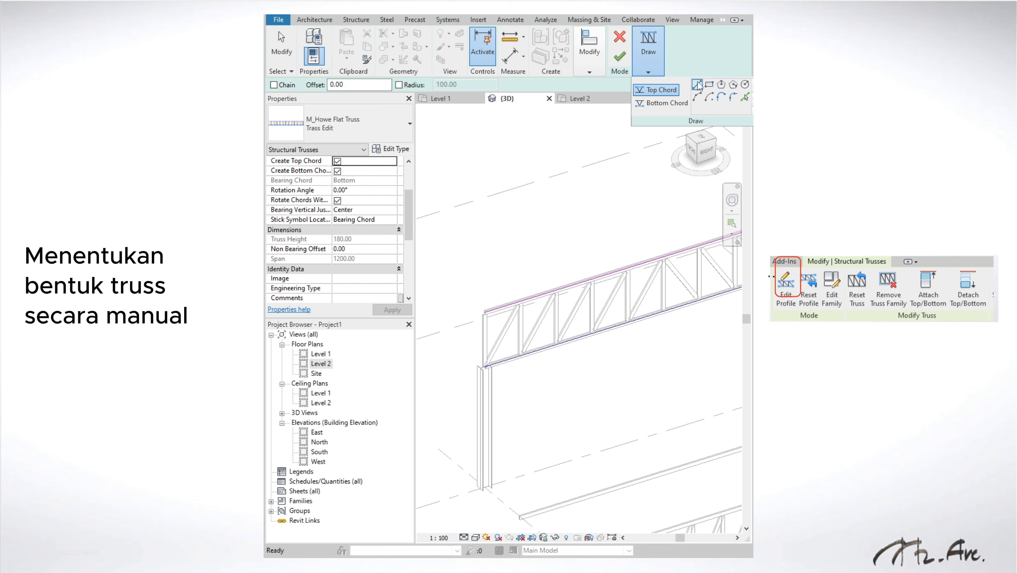
pyautogui.click(563, 289)
pyautogui.scroll(-2, 619, 251)
pyautogui.moveTo(628, 250); pyautogui.dragTo(520, 289, button='middle')
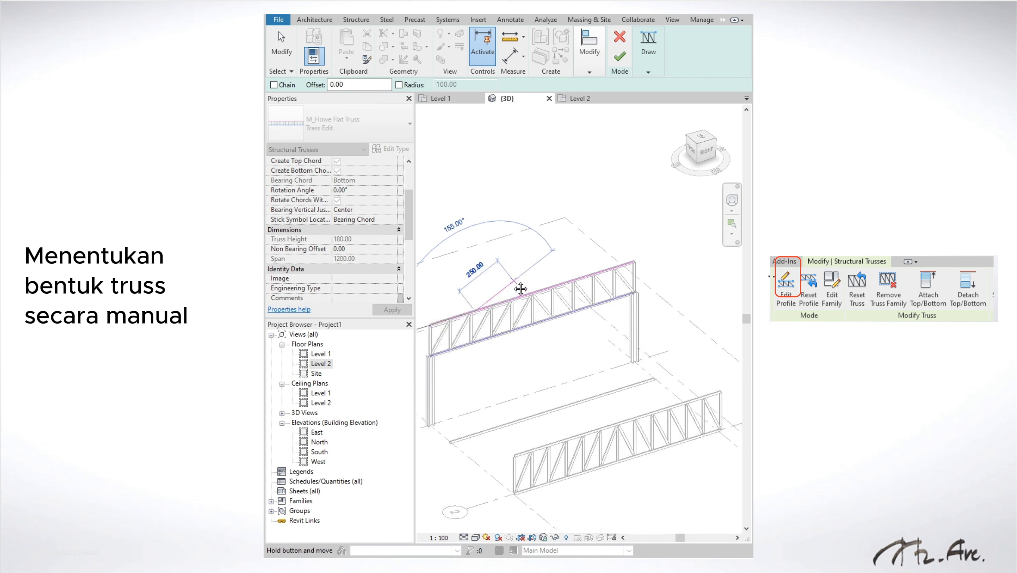
pyautogui.click(534, 264)
pyautogui.click(535, 263)
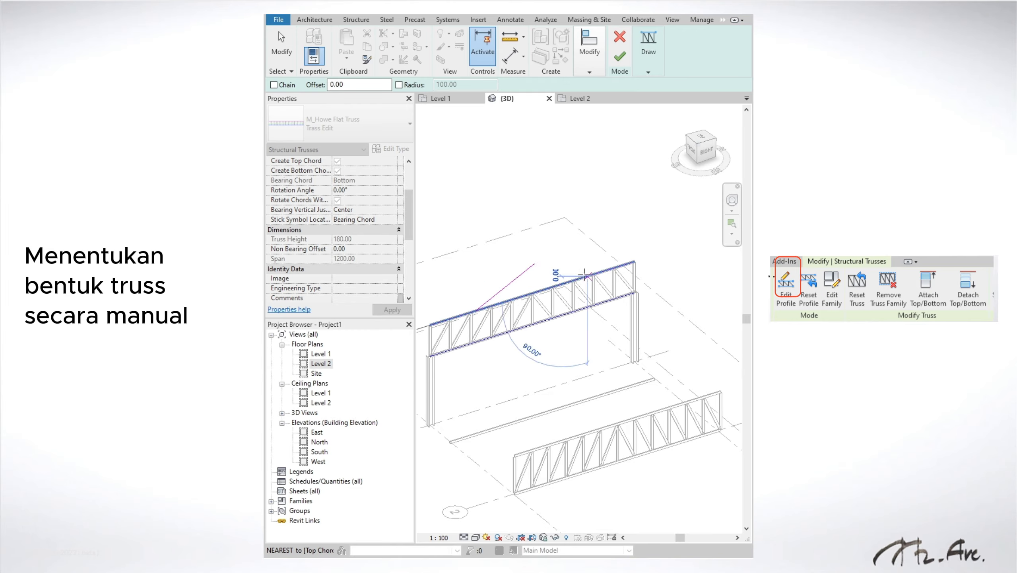
pyautogui.click(575, 272)
pyautogui.scroll(3, 575, 272)
pyautogui.press('Escape')
pyautogui.press('Escape')
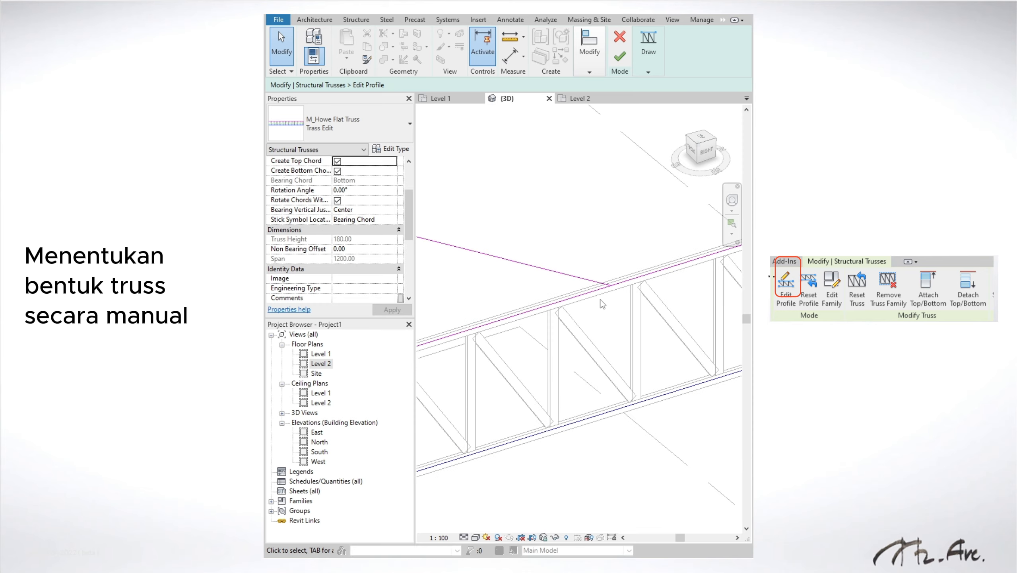
# Trim the existing top chord line to the sloping peak lines at both of their junctions
pyautogui.scroll(-2, 605, 297)
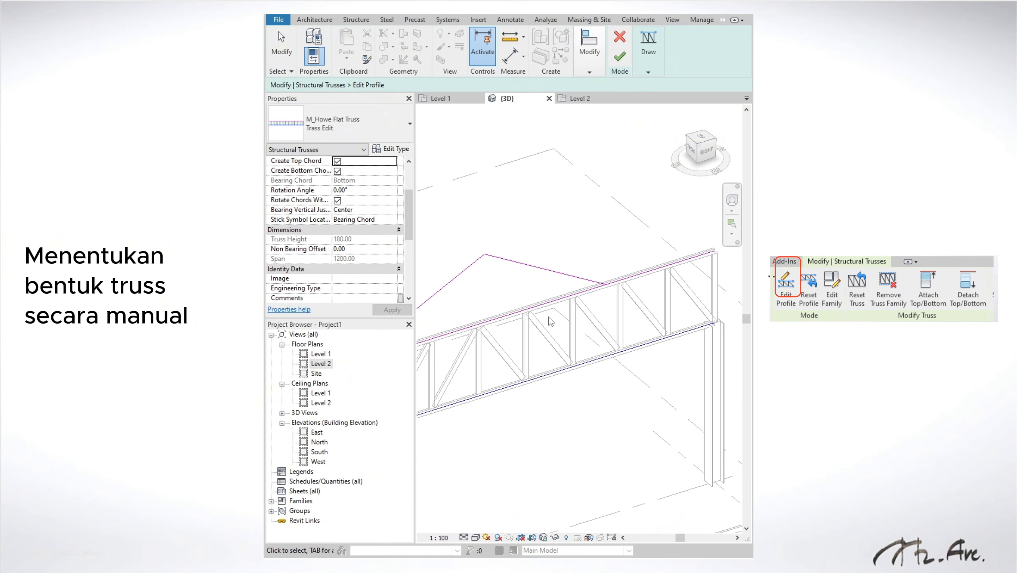
pyautogui.press('t')
pyautogui.press('r')
pyautogui.click(614, 283)
pyautogui.click(588, 280)
pyautogui.scroll(-1, 498, 286)
pyautogui.moveTo(497, 284); pyautogui.dragTo(641, 257, button='middle')
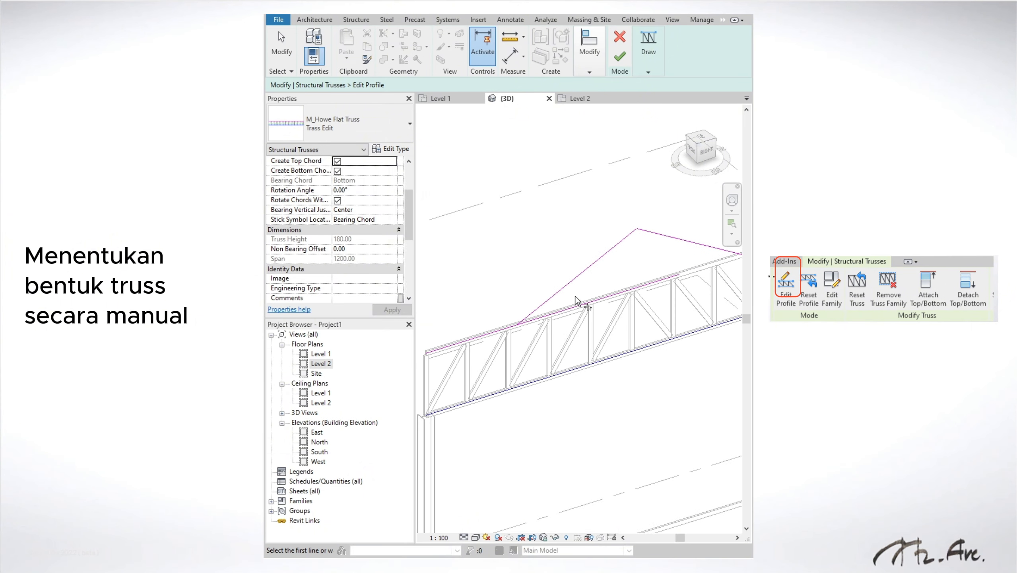
pyautogui.click(552, 297)
pyautogui.click(512, 327)
pyautogui.press('Escape')
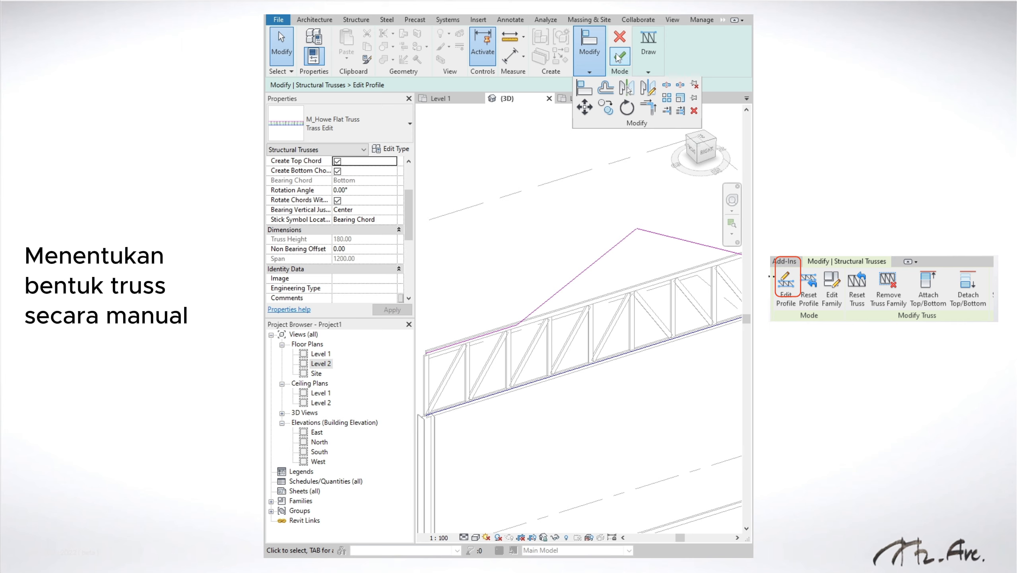
# Finish the profile edit of the grid 1 truss with its peaked top chord
pyautogui.click(620, 57)
pyautogui.scroll(-4, 618, 217)
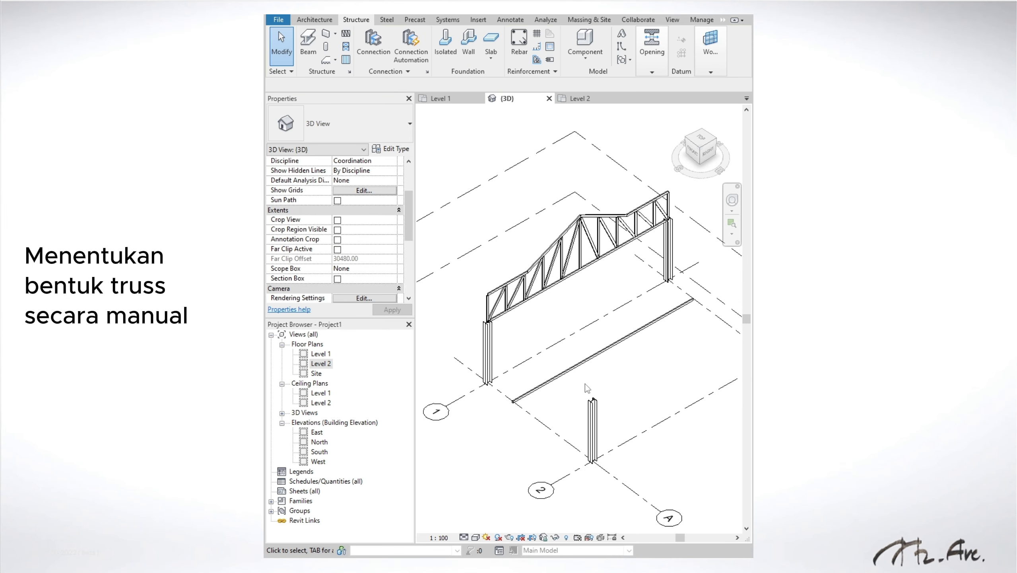
pyautogui.scroll(-5, 585, 387)
# Create two trusses similar to the grid 1 truss along grid A and grid B, each spanning from the grid 1 to the grid 2 column
pyautogui.click(503, 296)
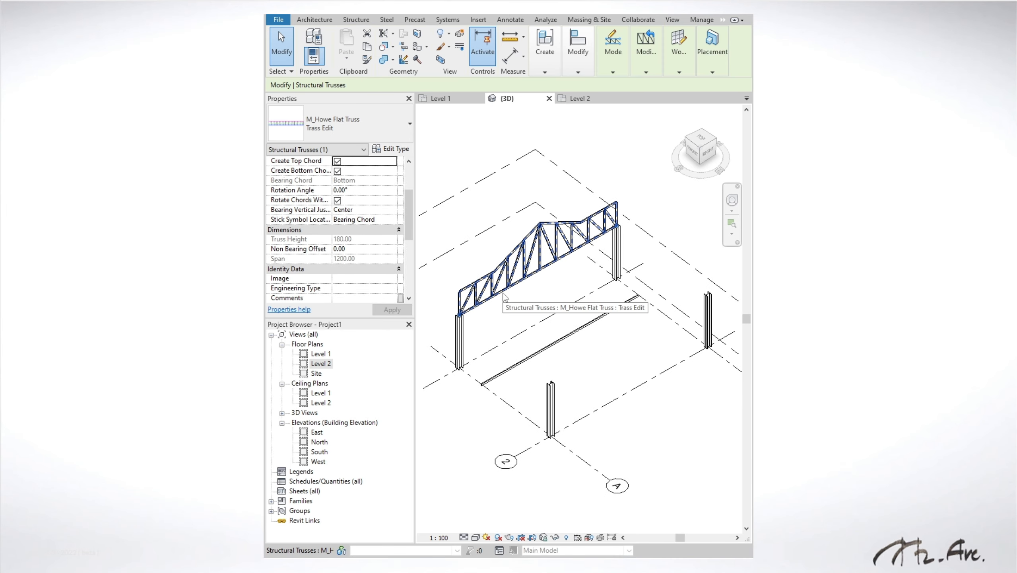
pyautogui.press('c')
pyautogui.press('s')
pyautogui.click(459, 314)
pyautogui.click(551, 382)
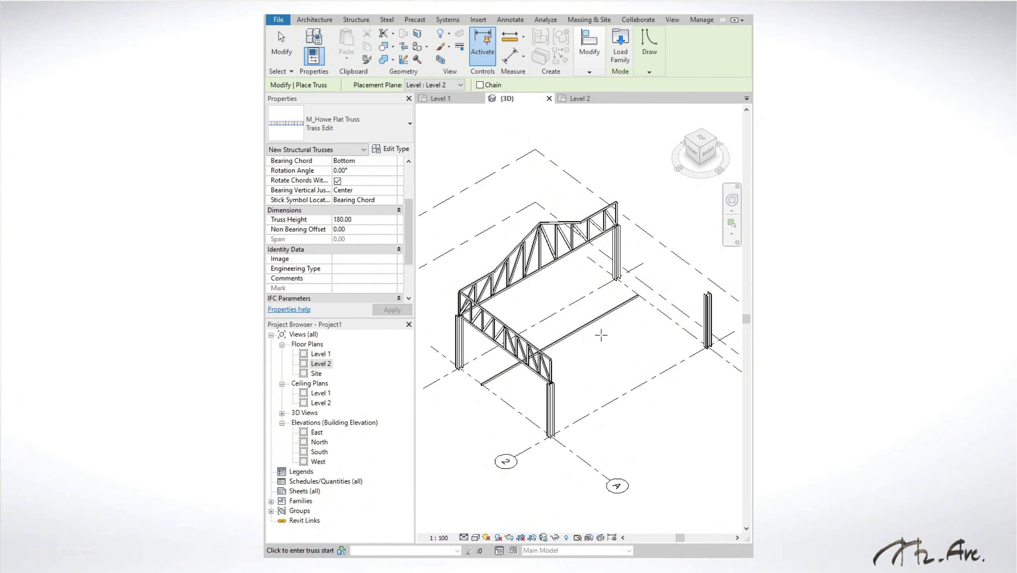
pyautogui.click(616, 226)
pyautogui.click(708, 293)
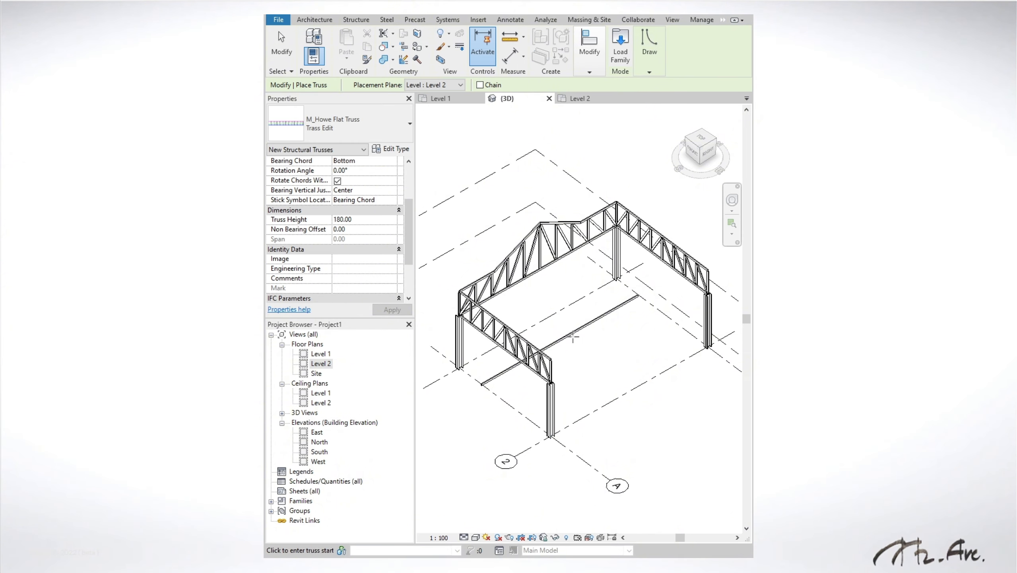
pyautogui.press('Escape')
# Place a similar truss along grid 2, from the column at grid A to the column at grid B
pyautogui.keyDown('shift'); pyautogui.moveTo(607, 353); pyautogui.dragTo(535, 381, button='middle'); pyautogui.keyUp('shift')
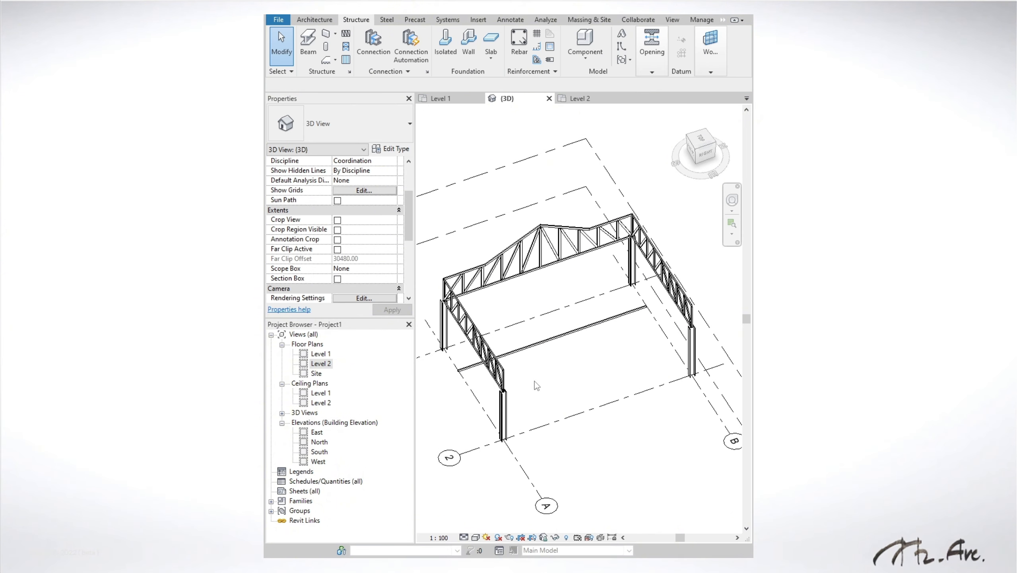
pyautogui.click(515, 371)
pyautogui.press('s')
pyautogui.click(504, 390)
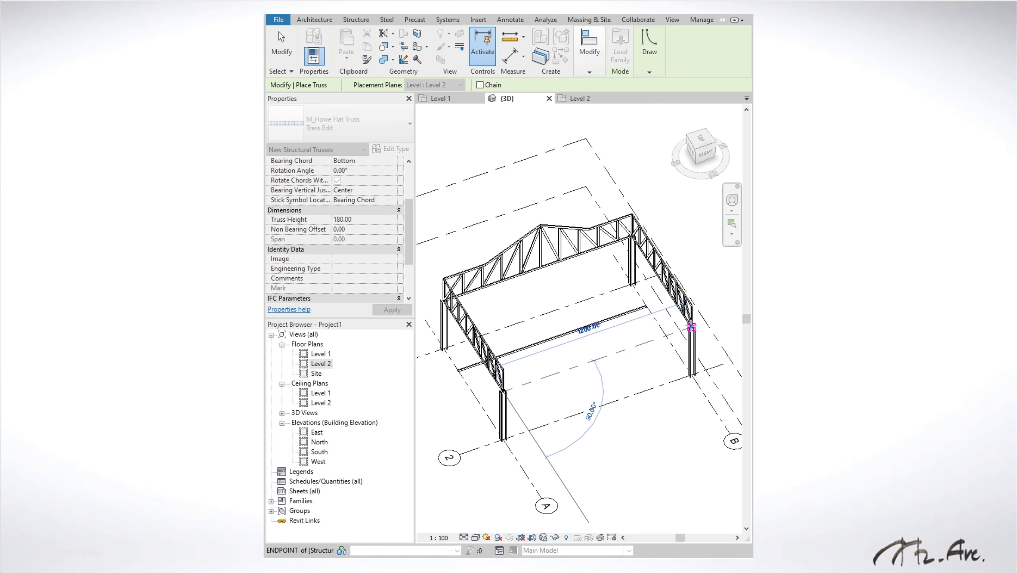
pyautogui.click(693, 328)
pyautogui.press('Escape')
# Place a similar truss diagonally across the frame, from the grid 1 truss near grid A to the grid 2 truss near grid B
pyautogui.keyDown('shift'); pyautogui.moveTo(536, 360); pyautogui.dragTo(570, 359, button='middle'); pyautogui.keyUp('shift')
pyautogui.scroll(4, 548, 253)
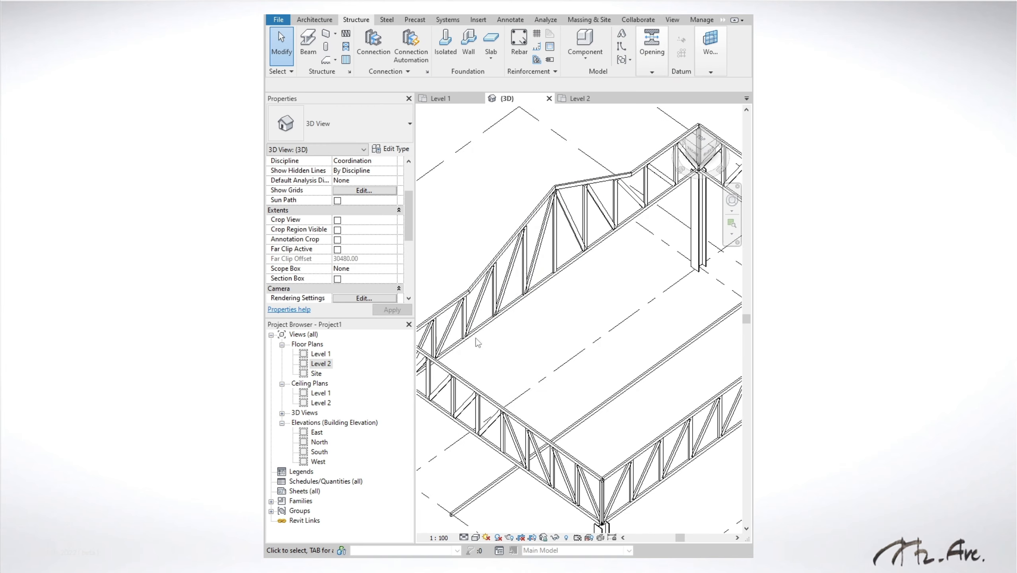
pyautogui.click(498, 313)
pyautogui.press('c')
pyautogui.press('s')
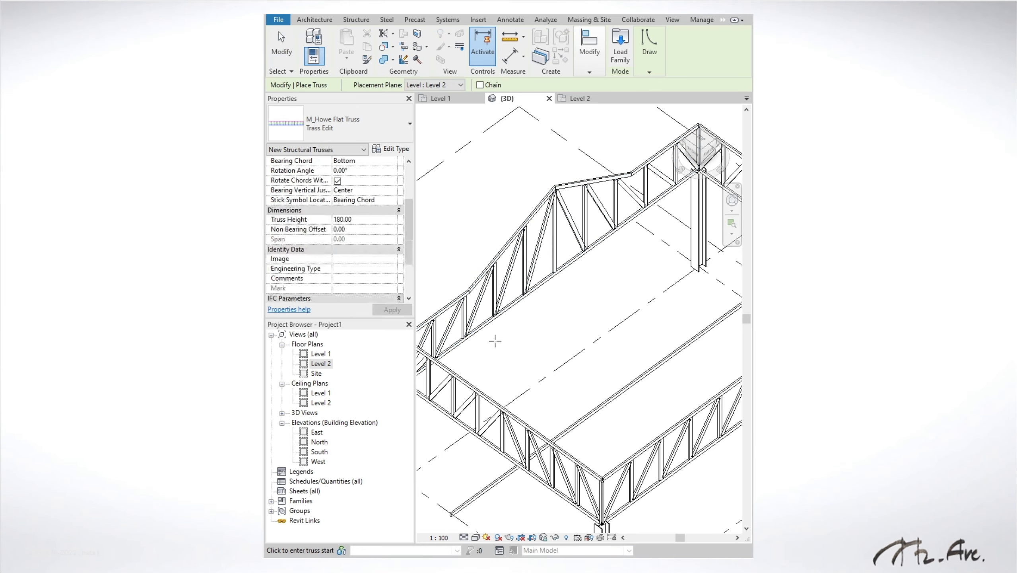
pyautogui.click(468, 339)
pyautogui.scroll(-3, 568, 352)
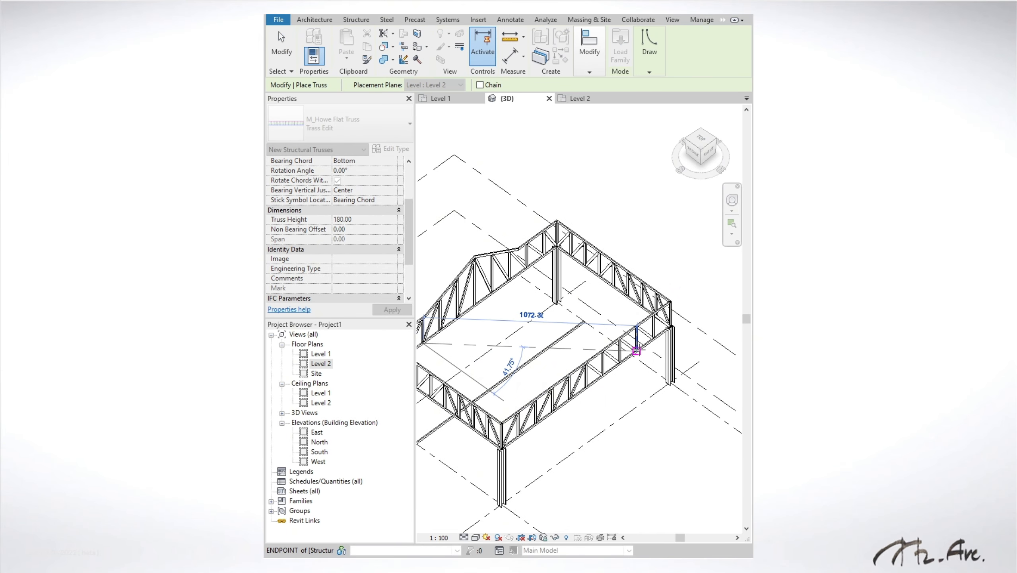
pyautogui.click(651, 370)
pyautogui.press('Escape')
pyautogui.press('Escape')
pyautogui.scroll(-3, 657, 373)
pyautogui.keyDown('shift'); pyautogui.moveTo(626, 363); pyautogui.dragTo(552, 367, button='middle'); pyautogui.keyUp('shift')
pyautogui.scroll(-2, 533, 405)
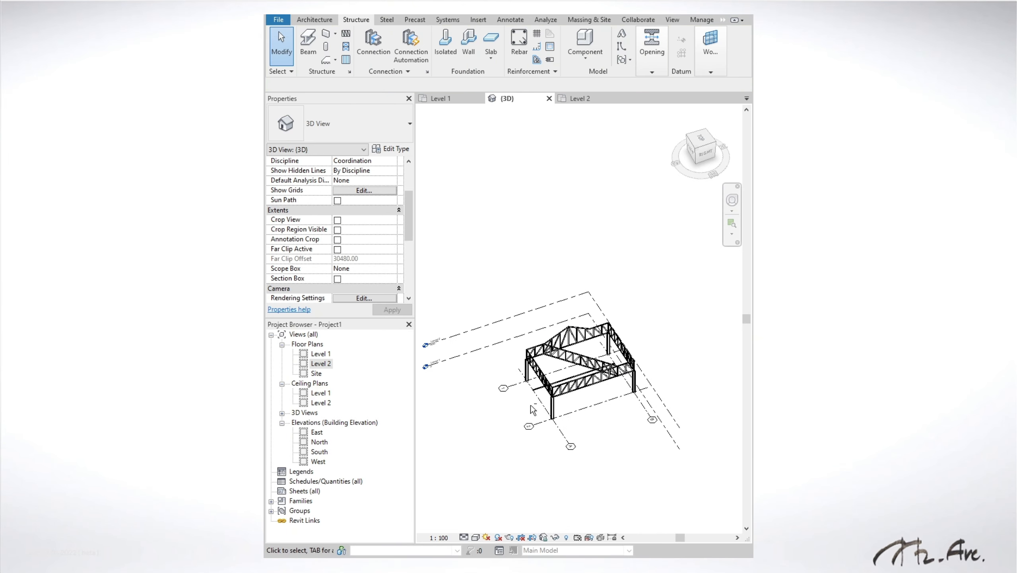
# Delete the vertical web member at the end of the truss that overlaps the column
pyautogui.scroll(2, 609, 369)
pyautogui.keyDown('shift'); pyautogui.moveTo(533, 407); pyautogui.dragTo(636, 378, button='middle'); pyautogui.keyUp('shift')
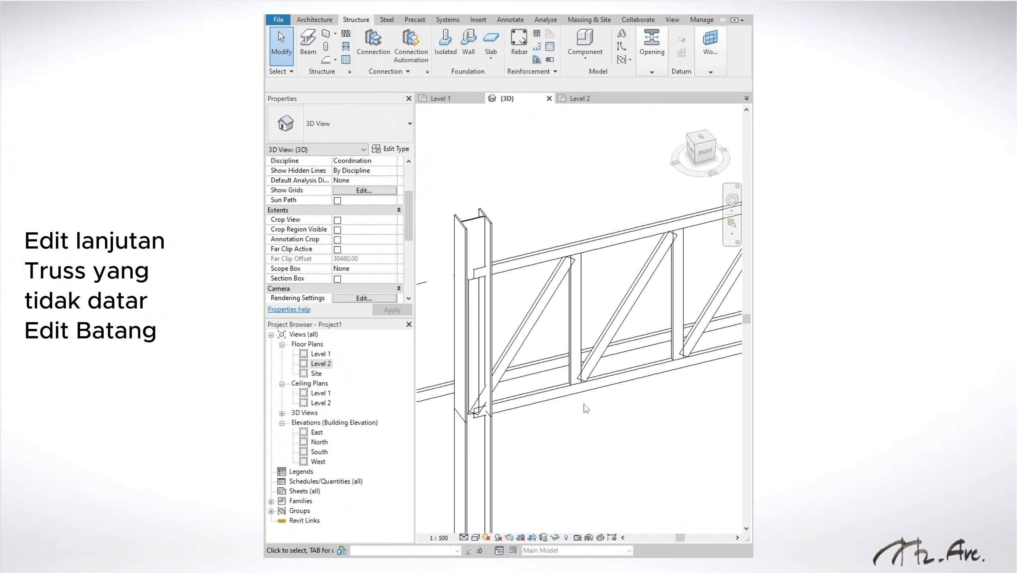
pyautogui.scroll(-2, 585, 407)
pyautogui.keyDown('shift'); pyautogui.moveTo(548, 385); pyautogui.dragTo(541, 357, button='middle'); pyautogui.keyUp('shift')
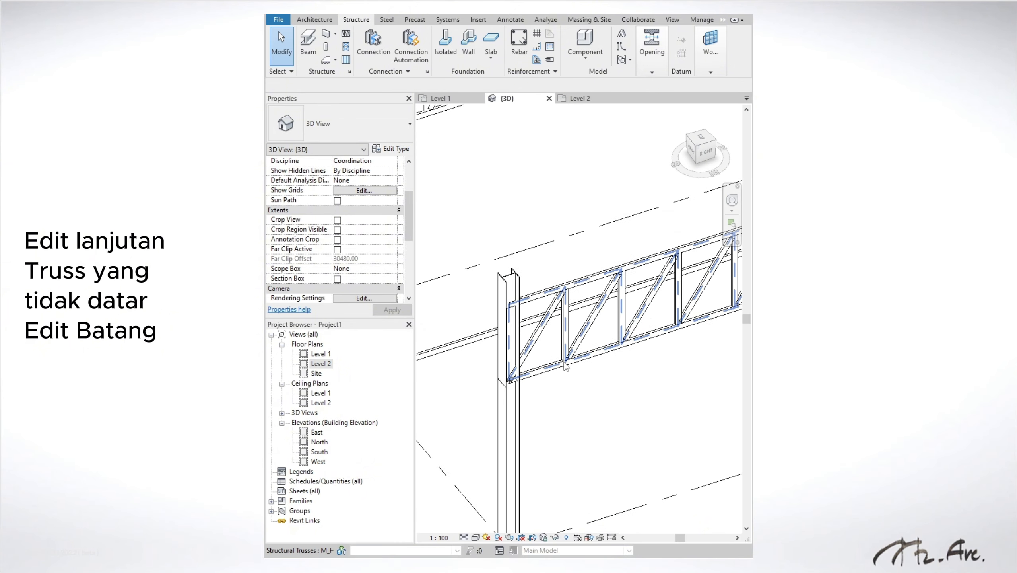
pyautogui.scroll(2, 561, 361)
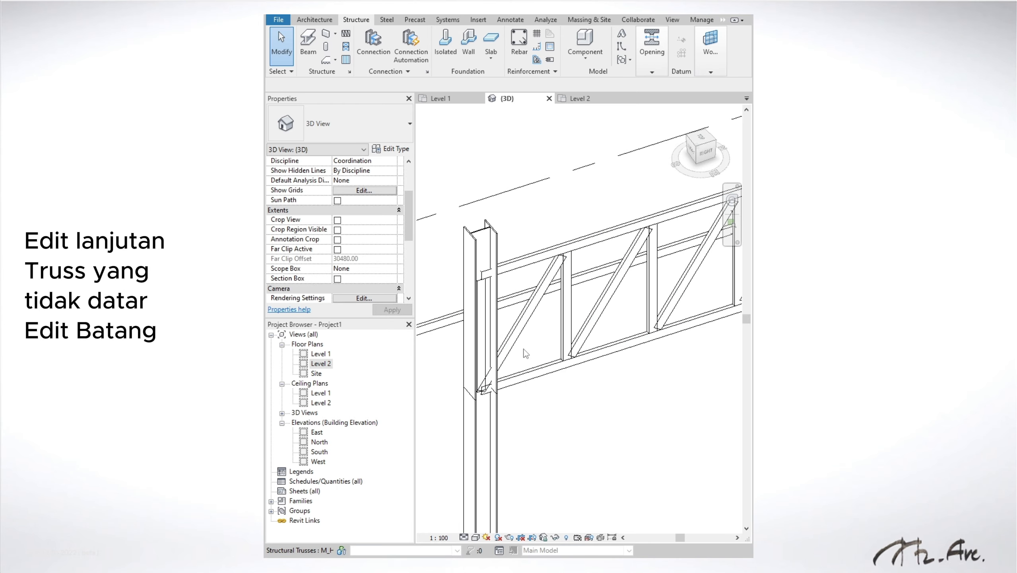
pyautogui.keyDown('shift'); pyautogui.moveTo(538, 274); pyautogui.dragTo(527, 314, button='middle'); pyautogui.keyUp('shift')
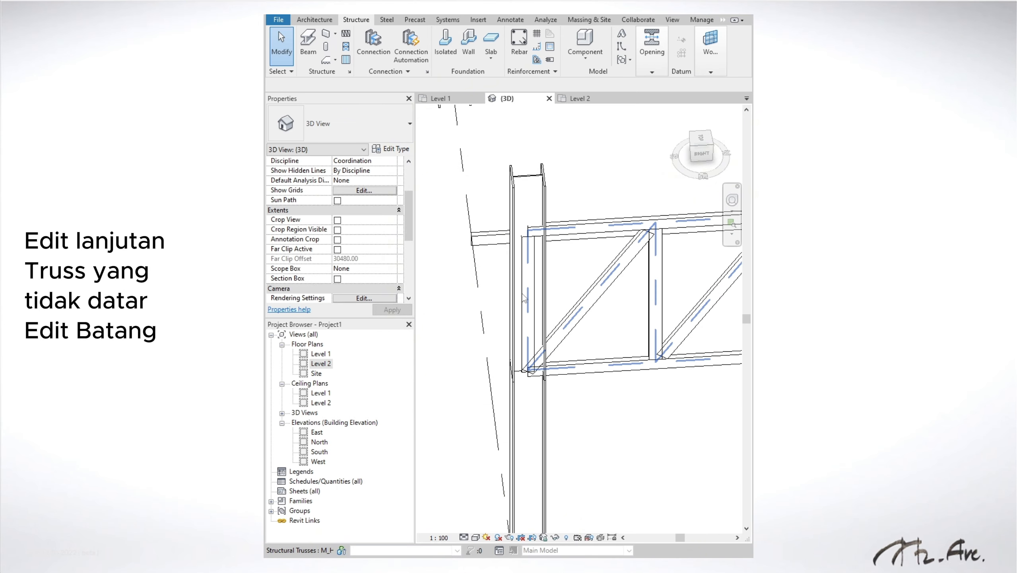
pyautogui.click(528, 307)
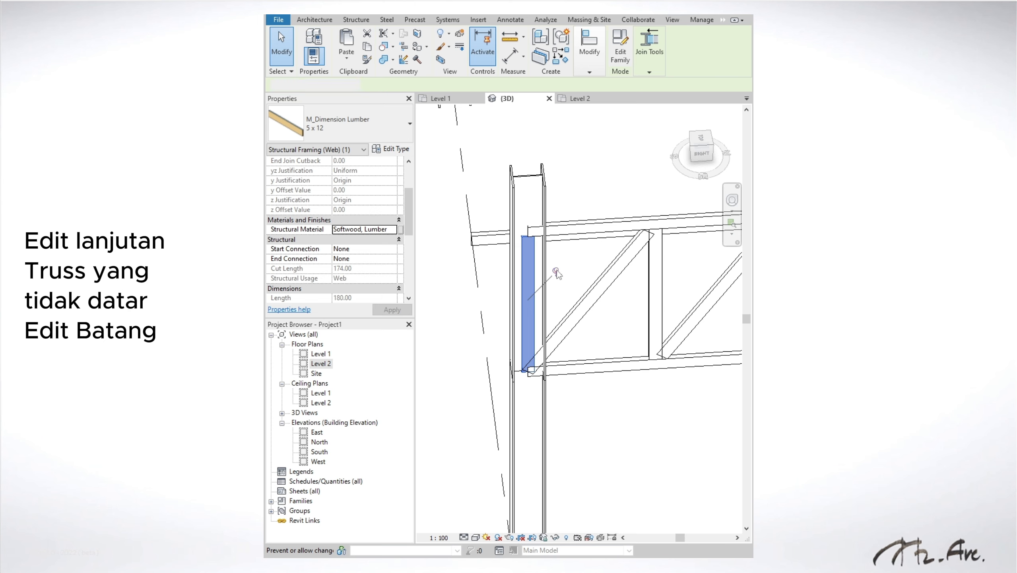
pyautogui.press('Delete')
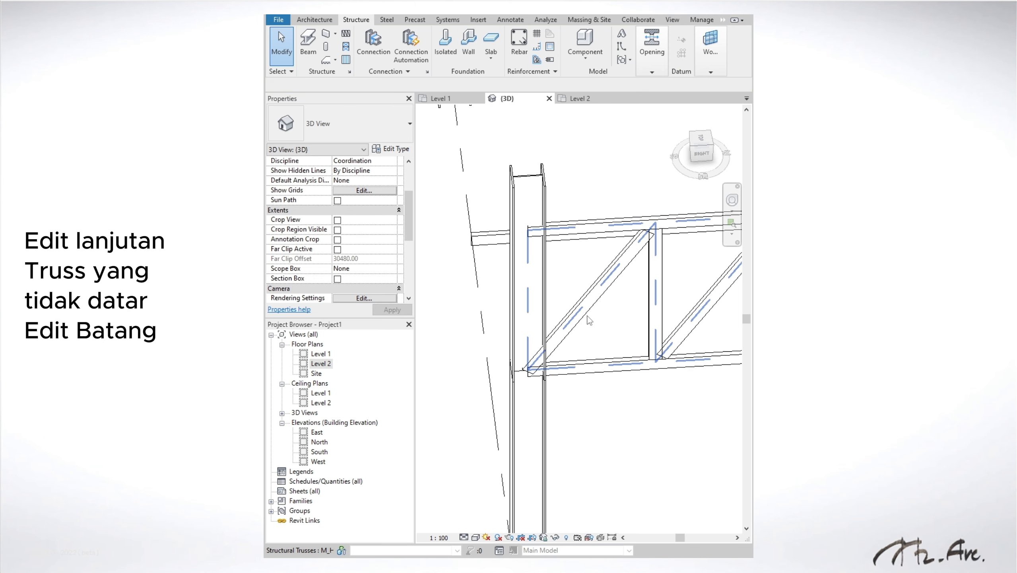
# Shorten the truss by moving its end from inside the column to the column's inner flange
pyautogui.click(544, 350)
pyautogui.scroll(2, 519, 362)
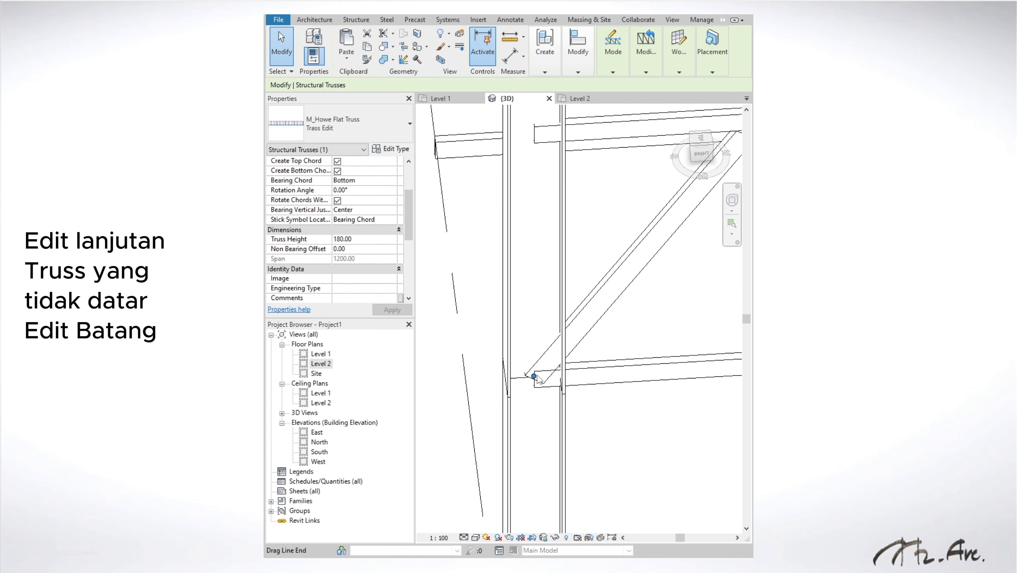
pyautogui.moveTo(534, 375); pyautogui.dragTo(568, 375)
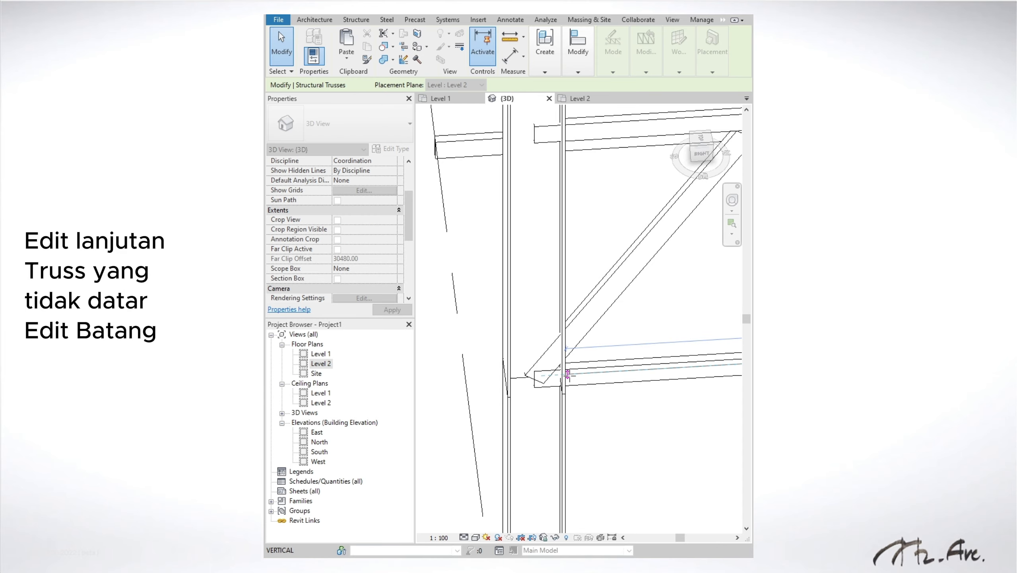
pyautogui.scroll(-2, 593, 391)
pyautogui.click(621, 428)
pyautogui.keyDown('shift'); pyautogui.moveTo(621, 428); pyautogui.dragTo(562, 489, button='middle'); pyautogui.keyUp('shift')
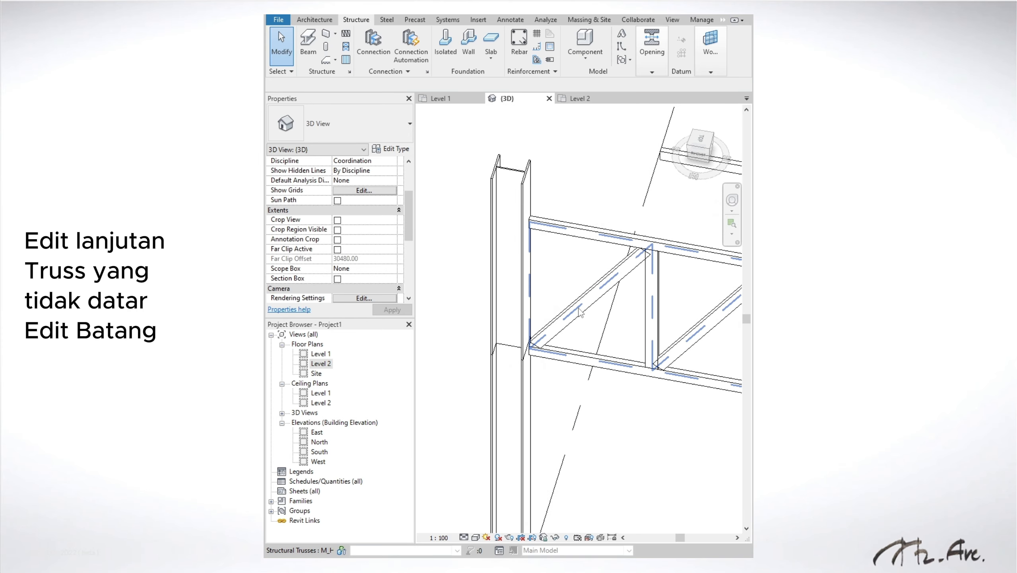
# Select the first diagonal web member beside the column and examine its framing type and the truss end
pyautogui.press('Tab')
pyautogui.click(604, 285)
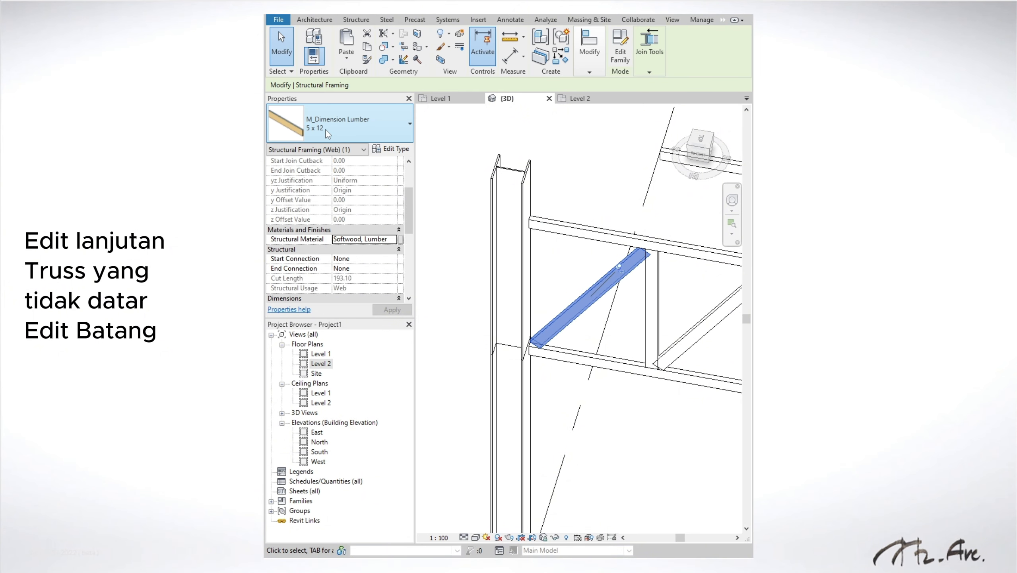
pyautogui.scroll(-3, 529, 321)
pyautogui.click(573, 369)
pyautogui.scroll(-2, 590, 388)
pyautogui.keyDown('shift'); pyautogui.moveTo(595, 397); pyautogui.dragTo(552, 371, button='middle'); pyautogui.keyUp('shift')
pyautogui.scroll(2, 603, 303)
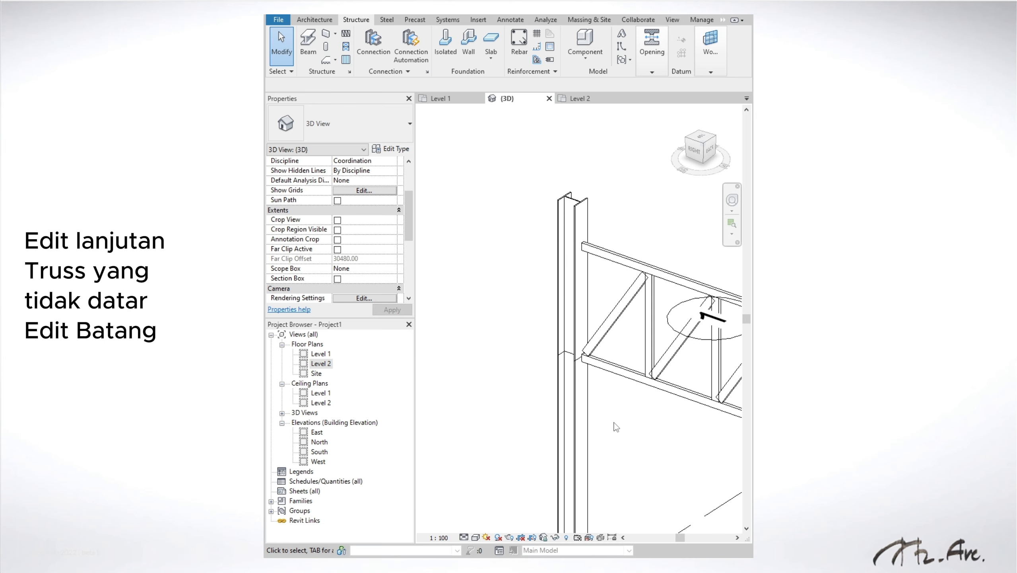
pyautogui.scroll(-2, 569, 361)
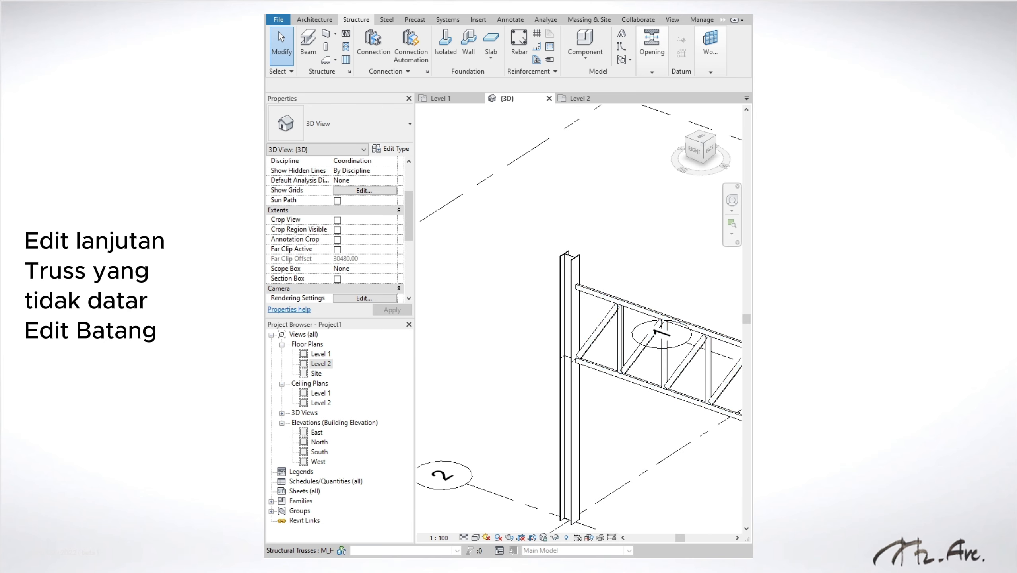
# Select the truss along grid 2 and examine its instance properties
pyautogui.click(662, 323)
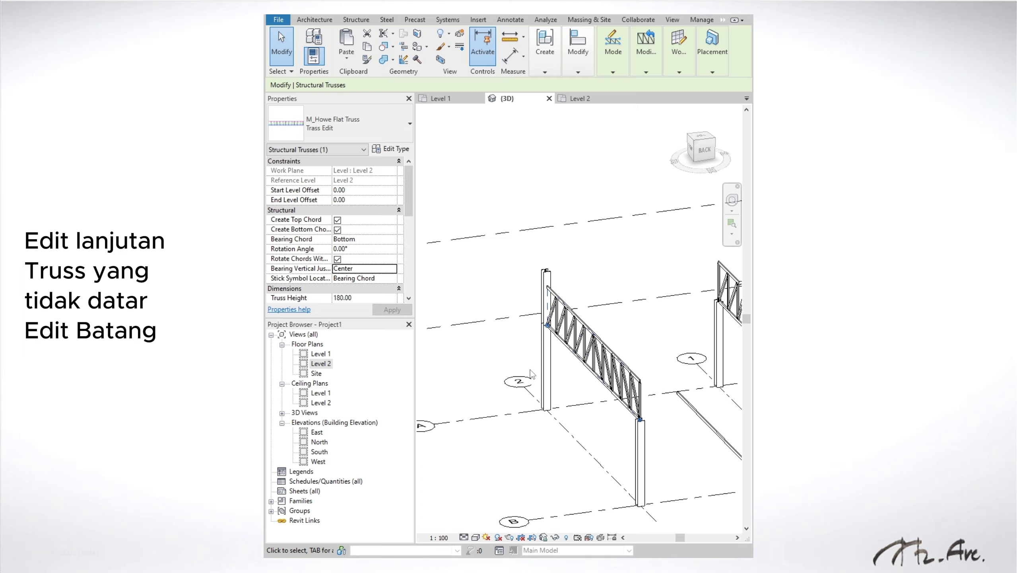
pyautogui.keyDown('shift'); pyautogui.moveTo(588, 379); pyautogui.dragTo(633, 385, button='middle'); pyautogui.keyUp('shift')
pyautogui.scroll(2, 511, 395)
pyautogui.click(491, 360)
pyautogui.click(487, 334)
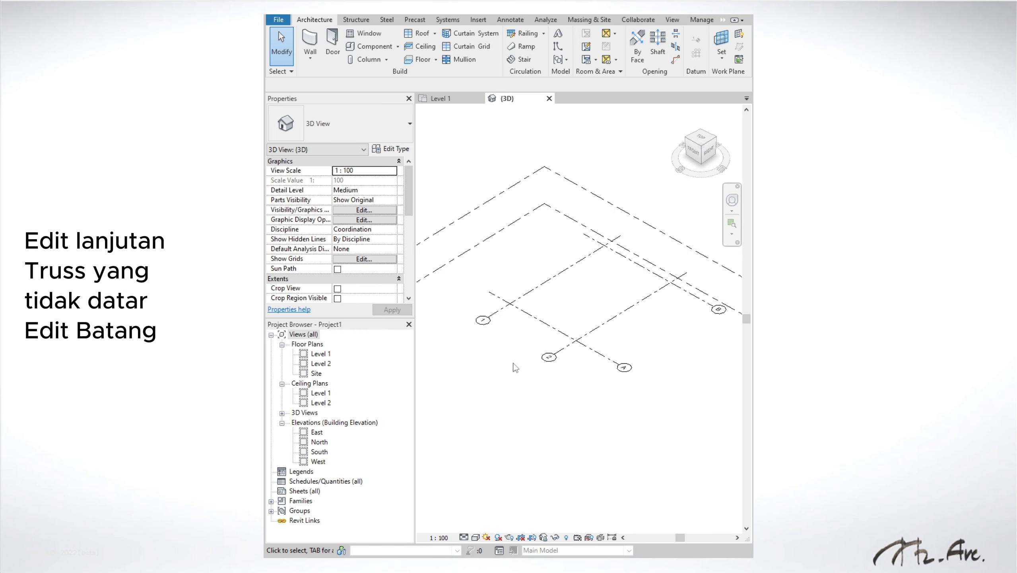
pyautogui.scroll(2, 517, 381)
pyautogui.keyDown('shift'); pyautogui.moveTo(641, 382); pyautogui.dragTo(646, 461, button='middle'); pyautogui.keyUp('shift')
pyautogui.moveTo(646, 461); pyautogui.dragTo(521, 446, button='middle')
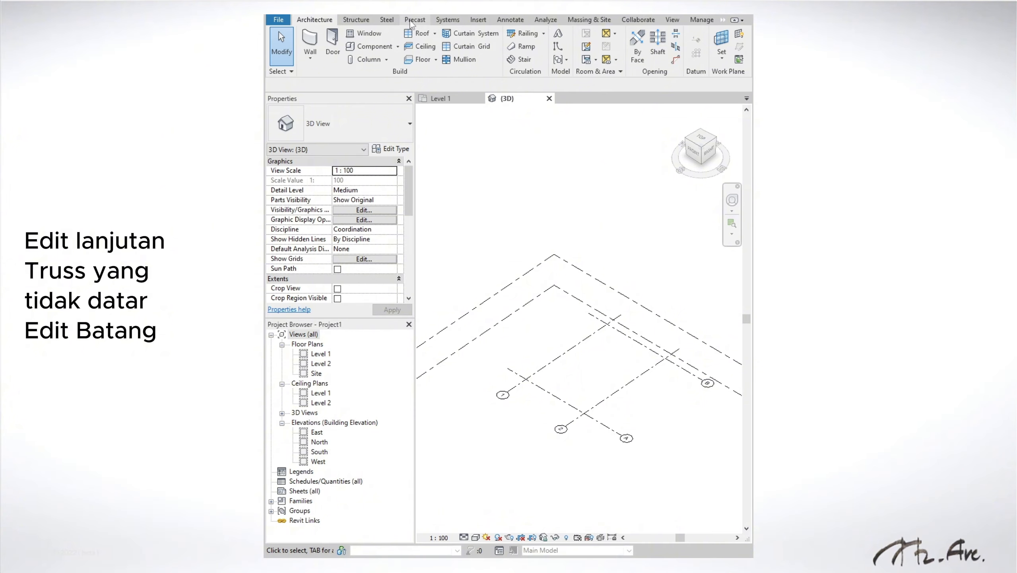
pyautogui.click(356, 19)
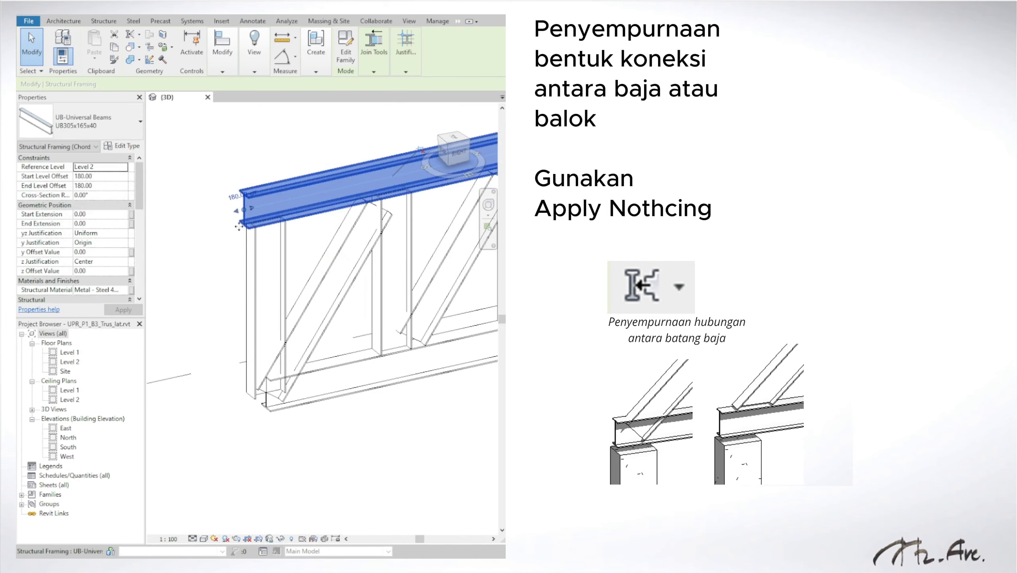
# Extend the end of the peaked truss's bottom chord beam outward beyond the end web member
pyautogui.click(295, 334)
pyautogui.scroll(-3, 296, 331)
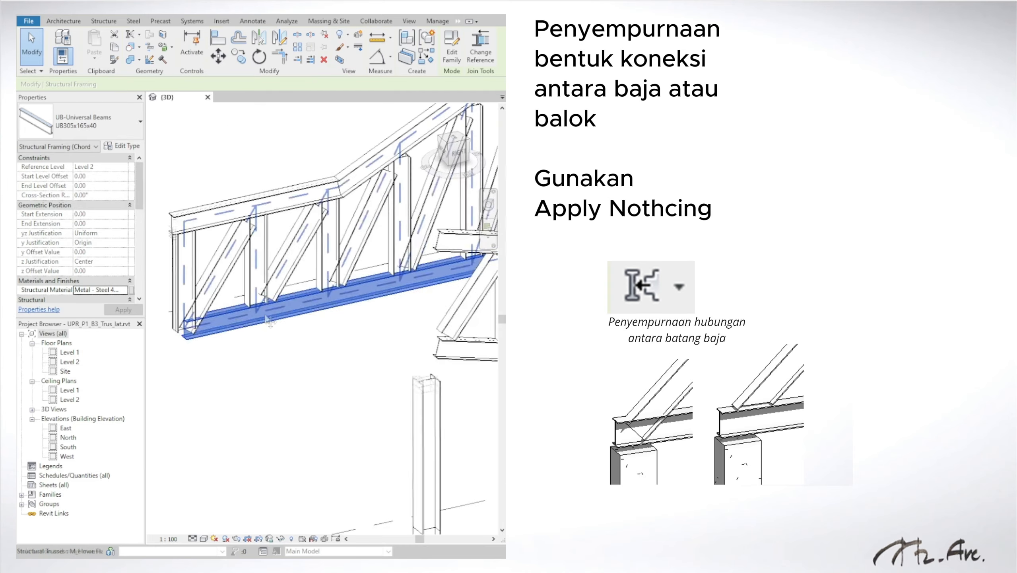
pyautogui.moveTo(357, 313)
pyautogui.mouseDown(button='middle')
pyautogui.moveTo(377, 310)
pyautogui.moveTo(348, 308)
pyautogui.mouseUp(button='middle')
pyautogui.scroll(-1, 348, 308)
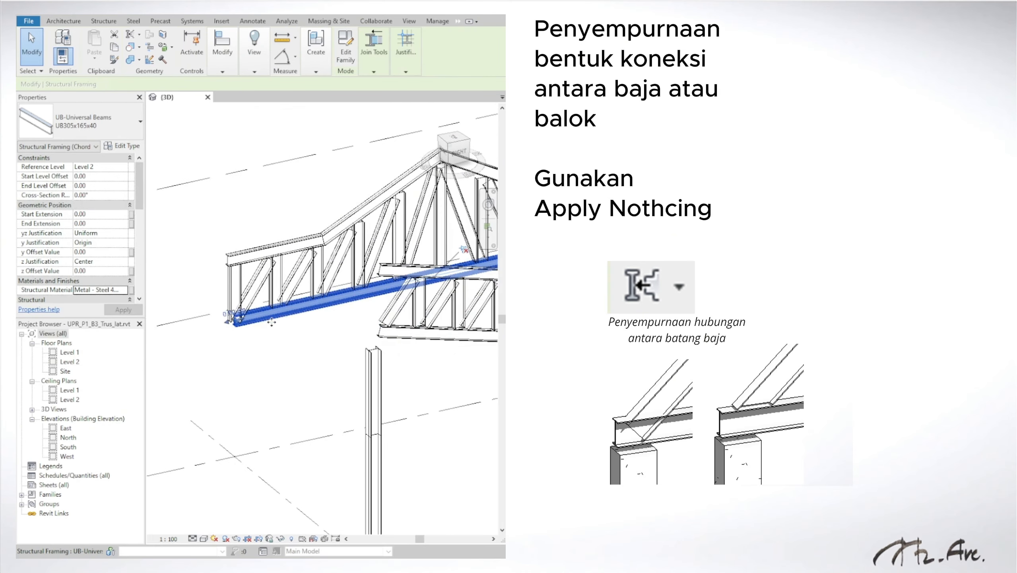
pyautogui.scroll(3, 240, 321)
pyautogui.moveTo(222, 310); pyautogui.dragTo(204, 315)
pyautogui.click(254, 329)
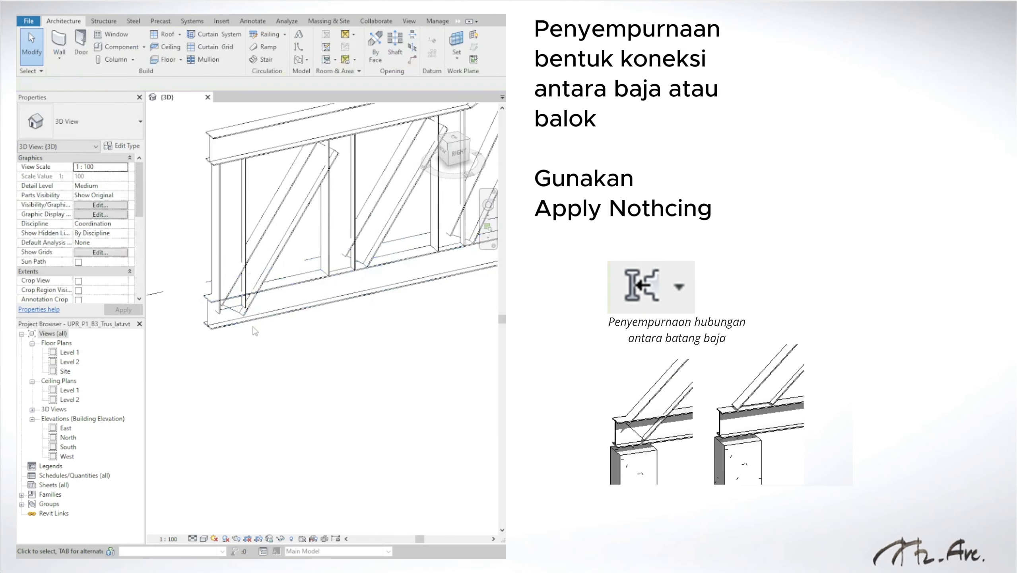
# Apply coping to cut the first diagonal web member back to the truss's bottom chord
pyautogui.scroll(2, 255, 315)
pyautogui.moveTo(255, 315); pyautogui.dragTo(271, 384, button='middle')
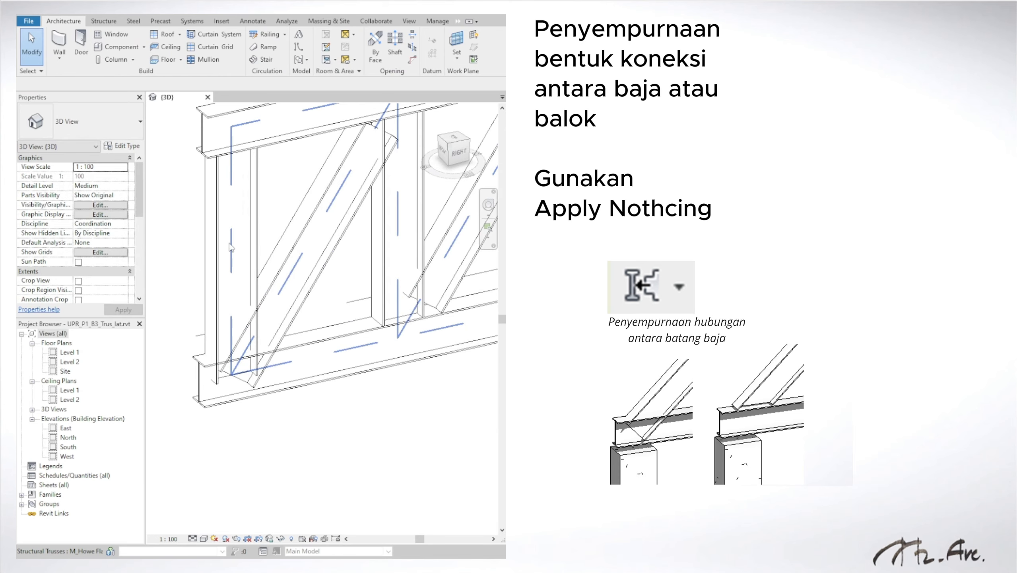
pyautogui.click(339, 349)
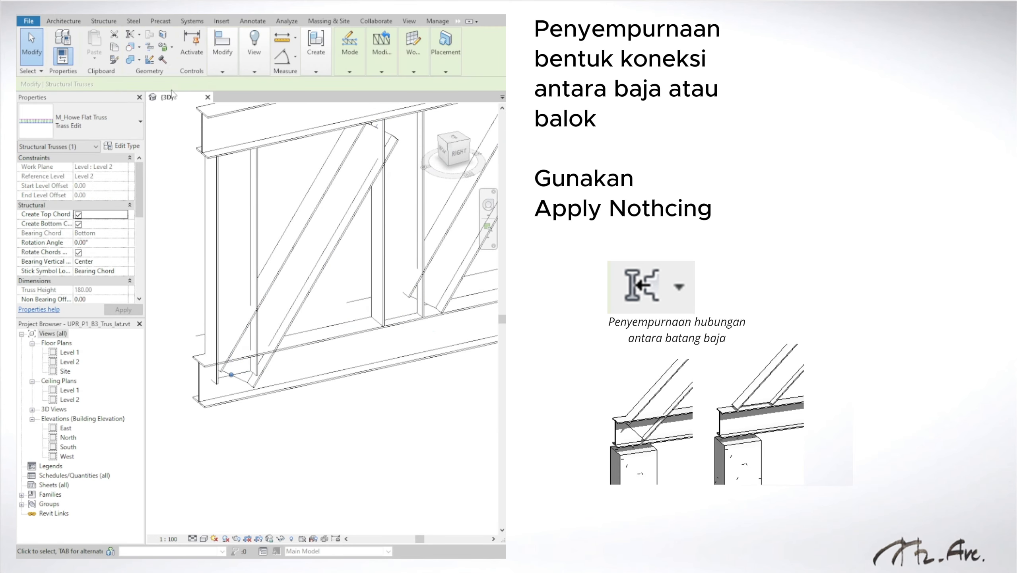
pyautogui.click(131, 34)
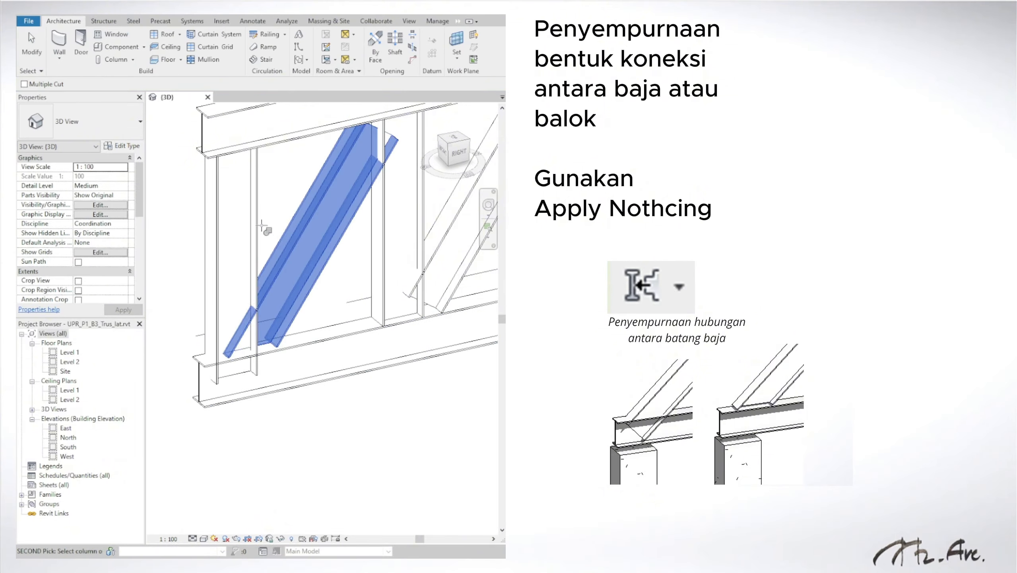
pyautogui.press('Escape')
pyautogui.scroll(-1, 286, 385)
pyautogui.press('Tab')
pyautogui.click(261, 290)
pyautogui.scroll(1, 250, 374)
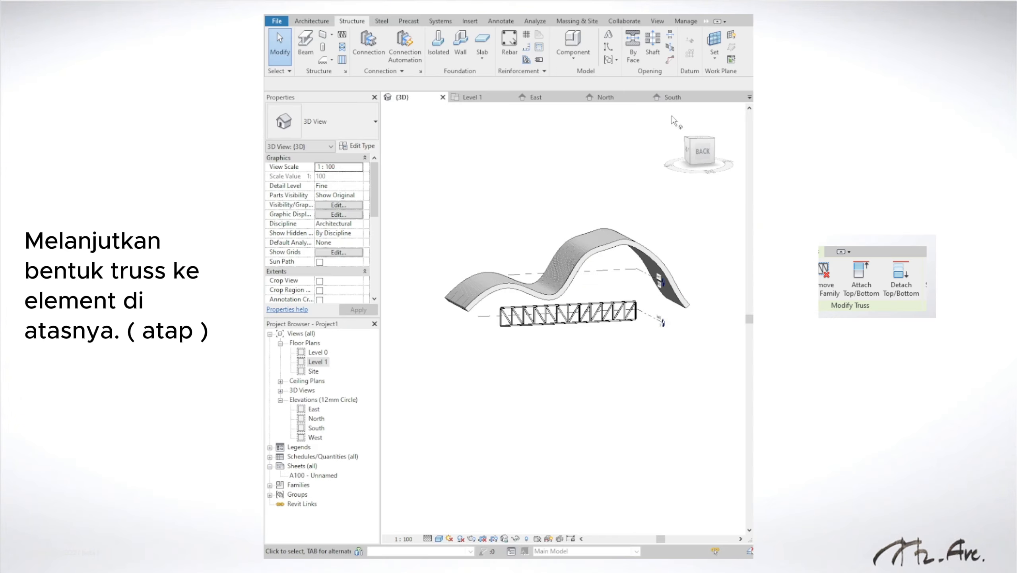
# Attach the top chord of the Pratt flat truss to the underside of the curved roof above it
pyautogui.keyDown('shift'); pyautogui.moveTo(556, 313); pyautogui.dragTo(616, 308, button='middle'); pyautogui.keyUp('shift')
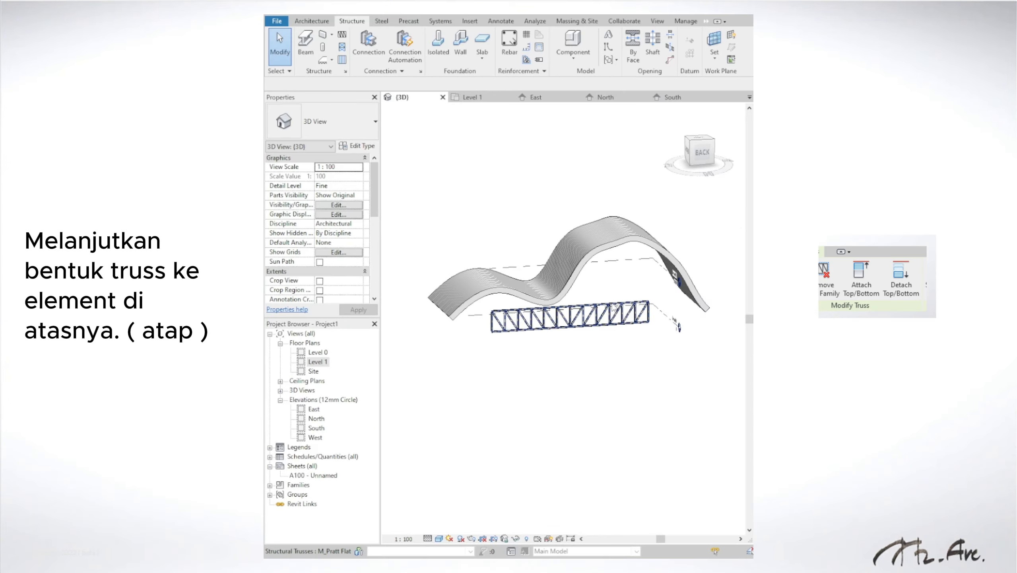
pyautogui.click(609, 323)
pyautogui.click(599, 70)
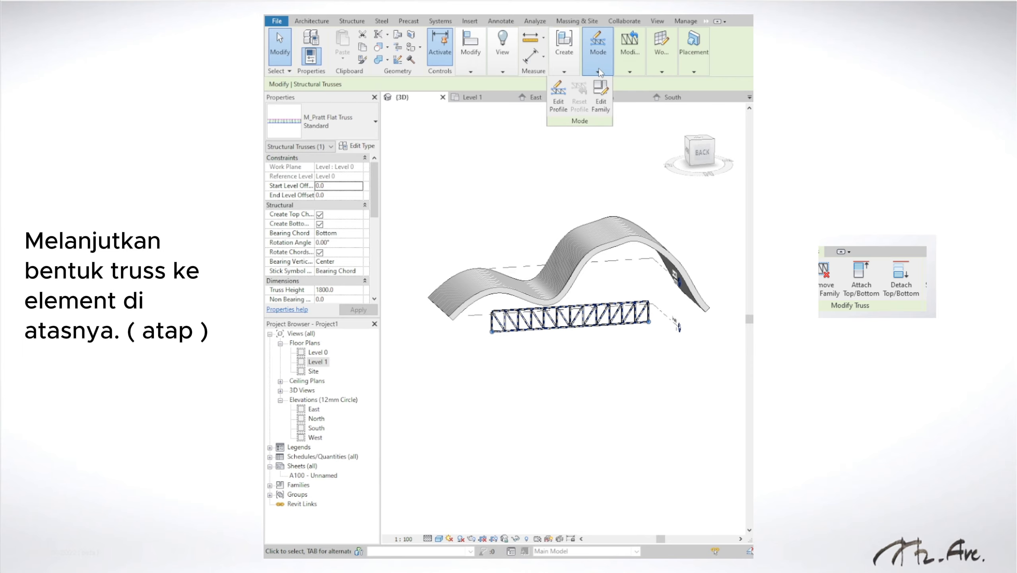
pyautogui.click(629, 70)
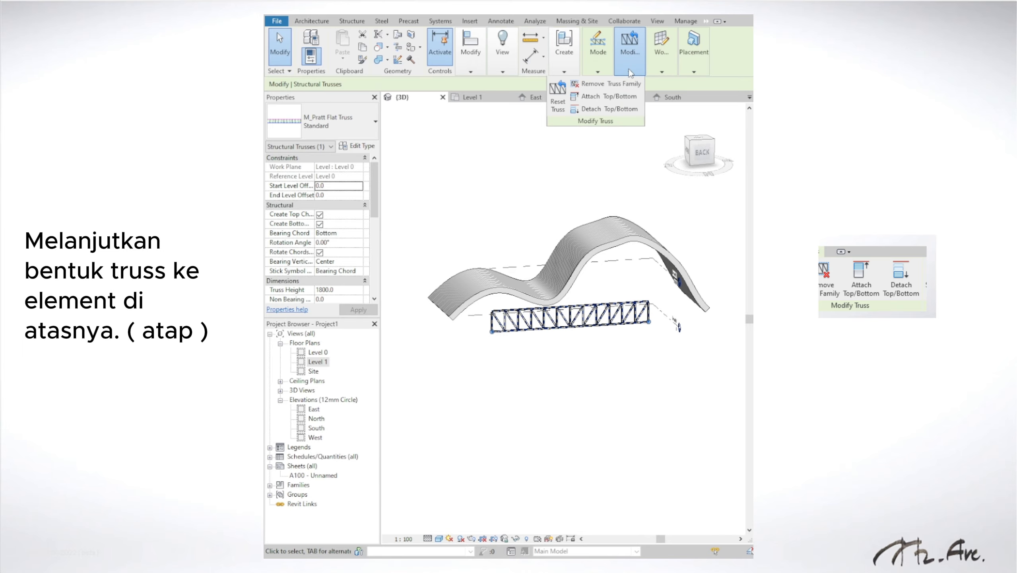
pyautogui.click(612, 96)
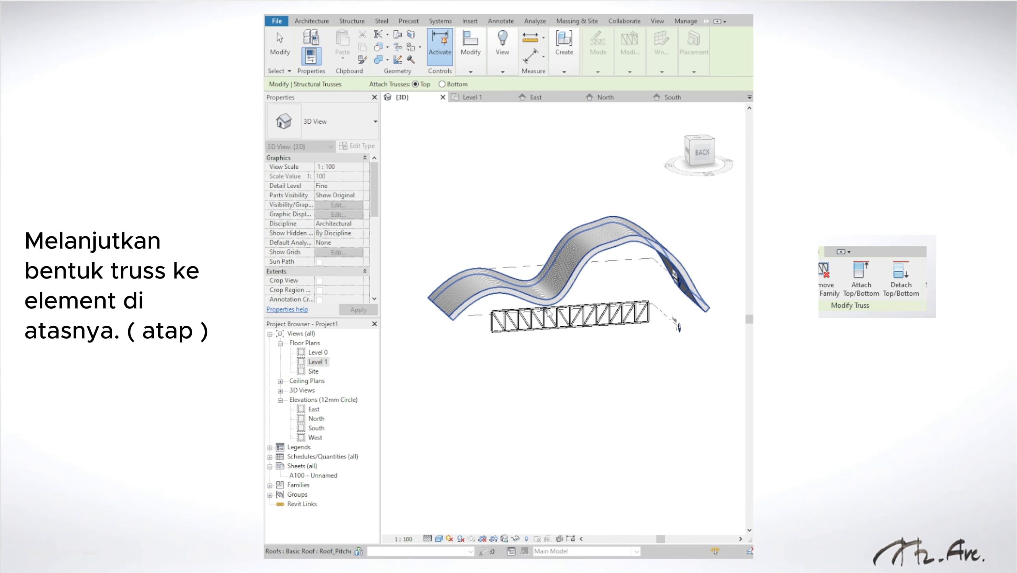
pyautogui.click(549, 312)
pyautogui.click(681, 537)
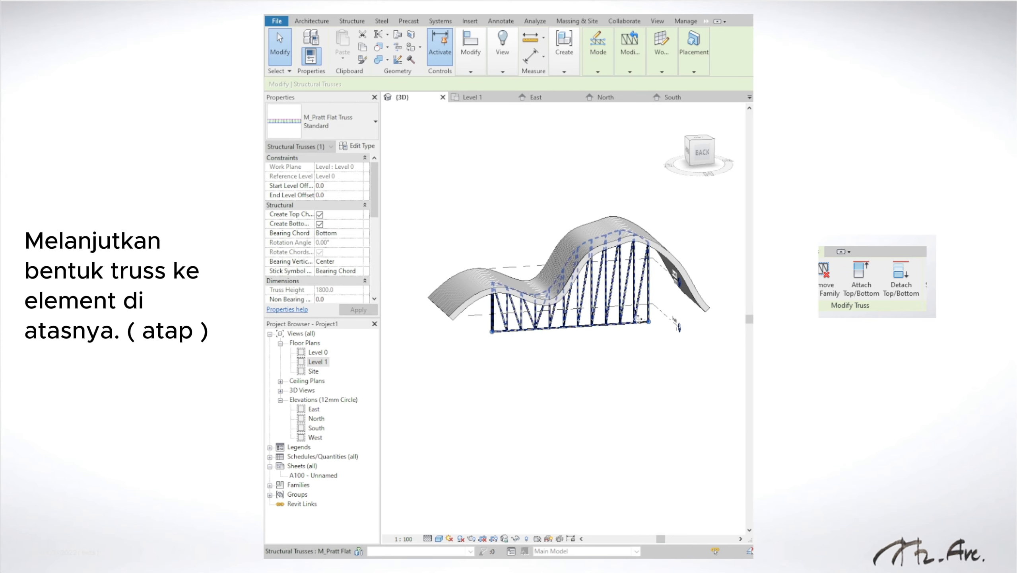
pyautogui.keyDown('shift'); pyautogui.moveTo(609, 317); pyautogui.dragTo(615, 291, button='middle'); pyautogui.keyUp('shift')
pyautogui.scroll(2, 561, 279)
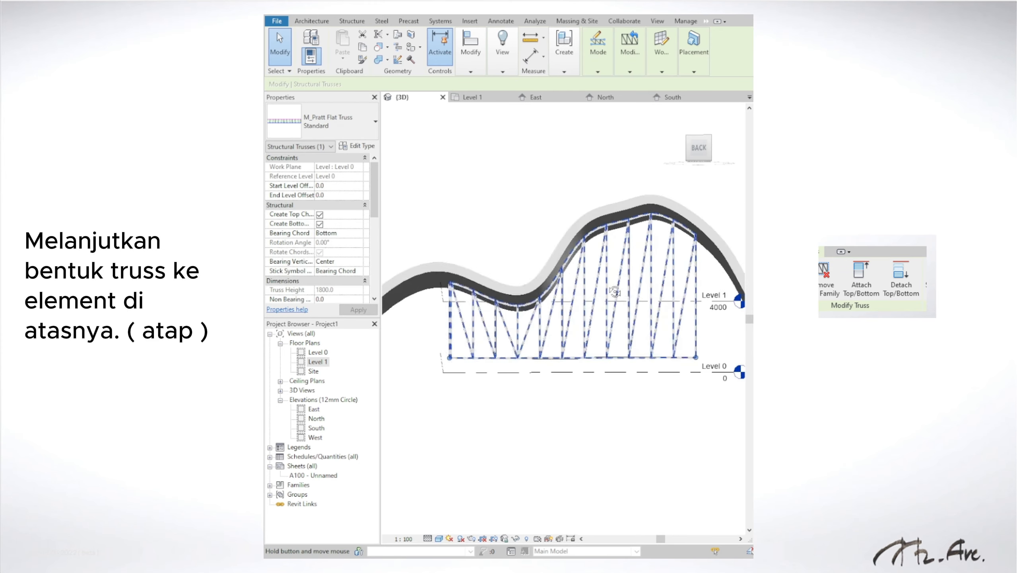
# Delete the curved roof to test the attached truss's dependence on it, and undo the deletion
pyautogui.click(541, 202)
pyautogui.click(562, 237)
pyautogui.keyDown('shift'); pyautogui.moveTo(562, 238); pyautogui.dragTo(566, 273, button='middle'); pyautogui.keyUp('shift')
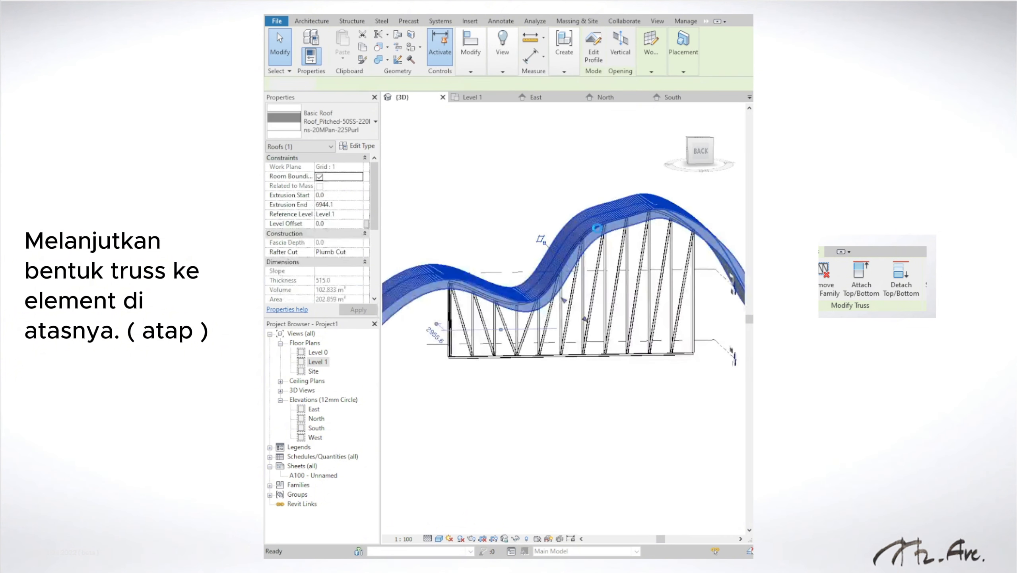
pyautogui.press('Delete')
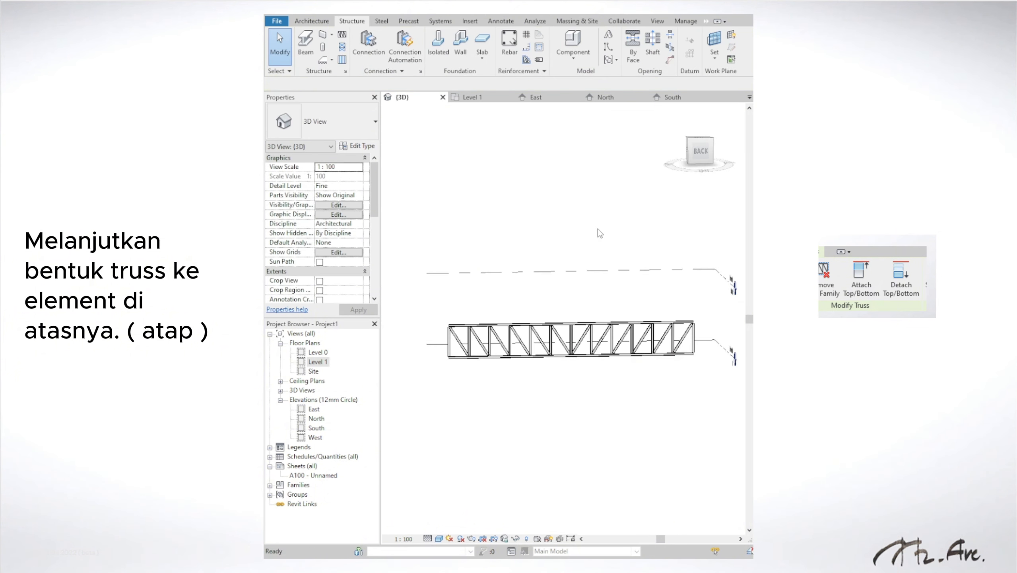
pyautogui.hotkey('ctrl', 'z')
pyautogui.keyDown('shift'); pyautogui.moveTo(601, 245); pyautogui.dragTo(606, 255, button='middle'); pyautogui.keyUp('shift')
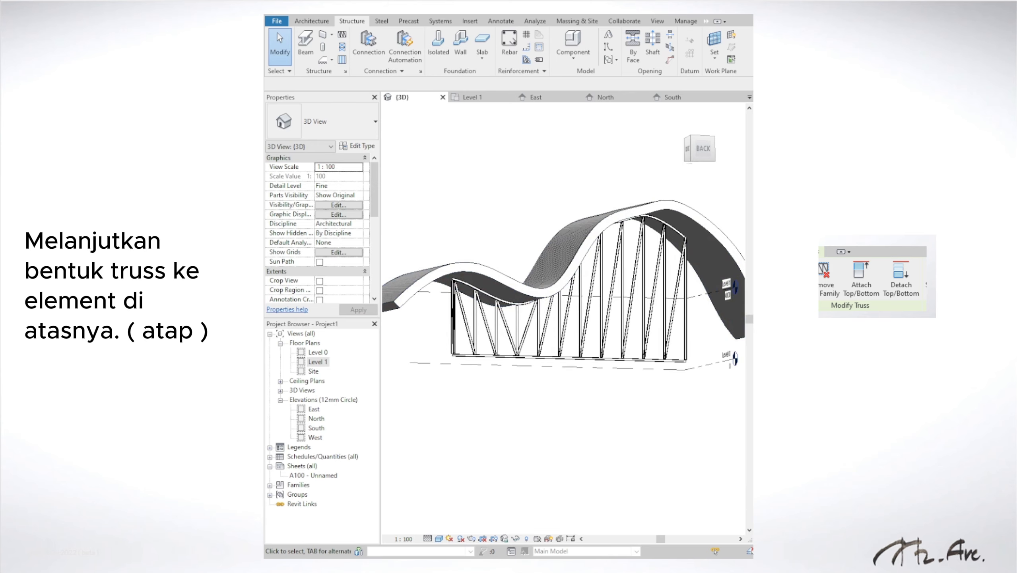